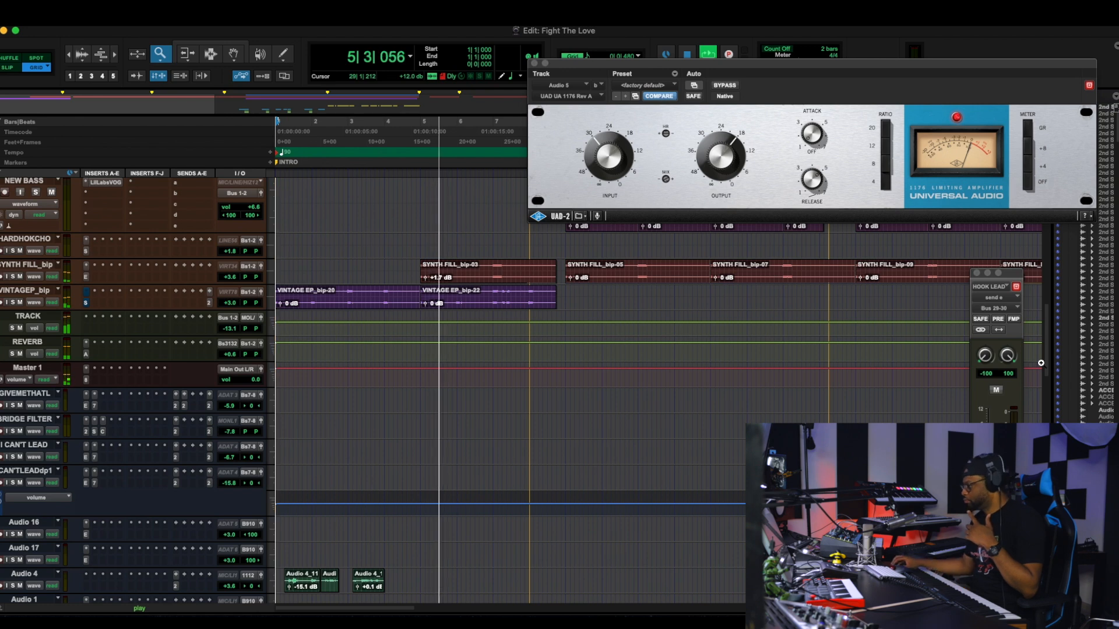
Stop playback, go to the 1st Verse section and inspect the Auto-Tune EFX and UA 1176 inserts on the Audio 5 track
scroll(781, 395, down, 15)
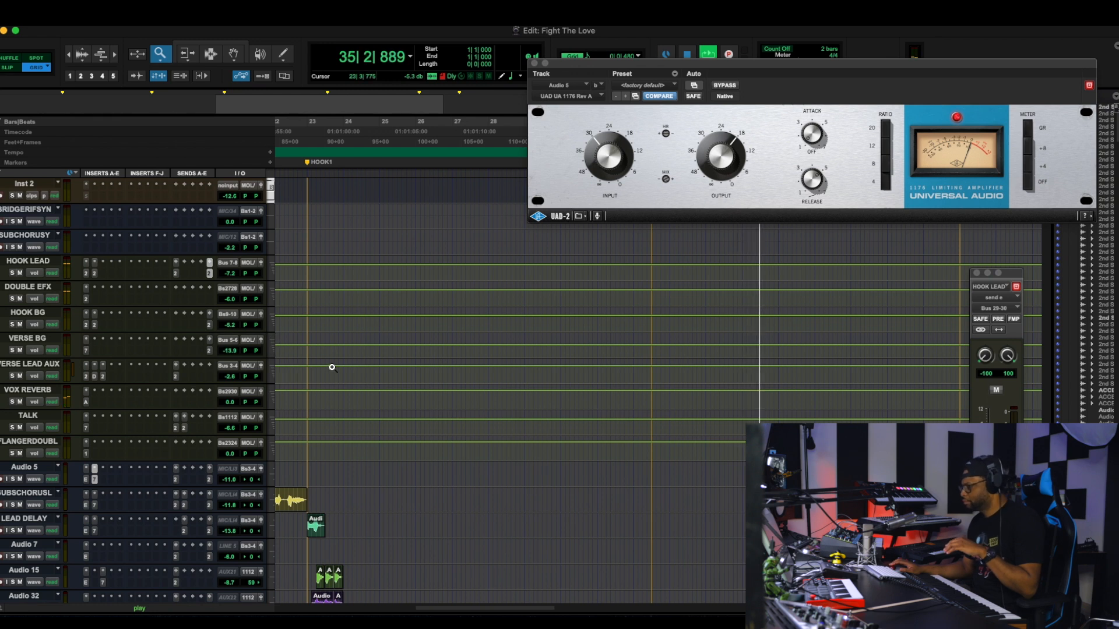
key(space)
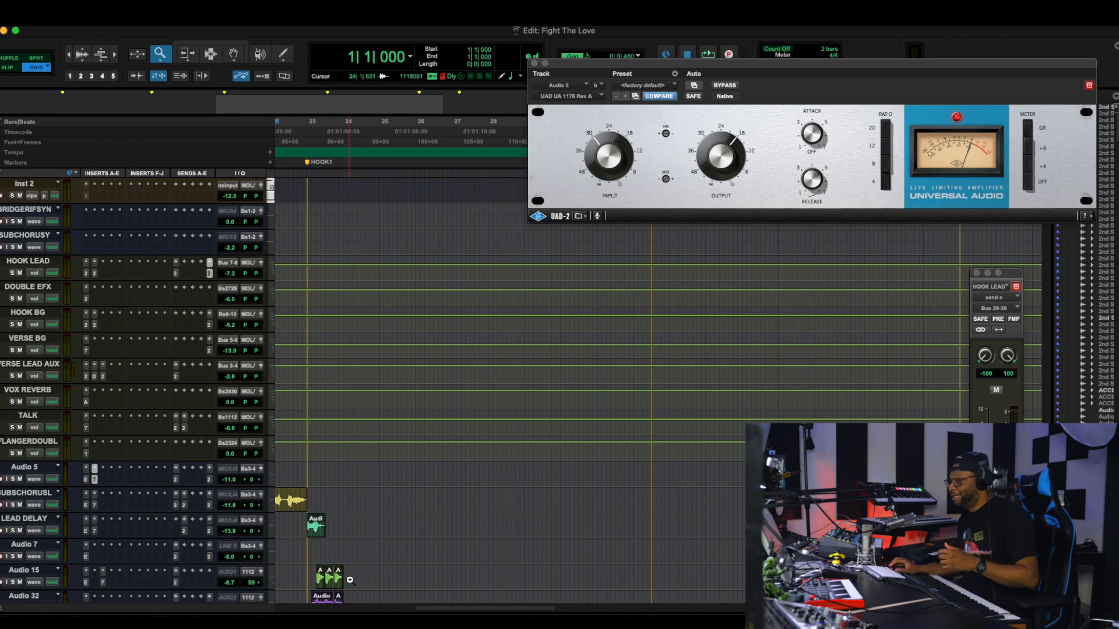
drag(438, 609, 323, 609)
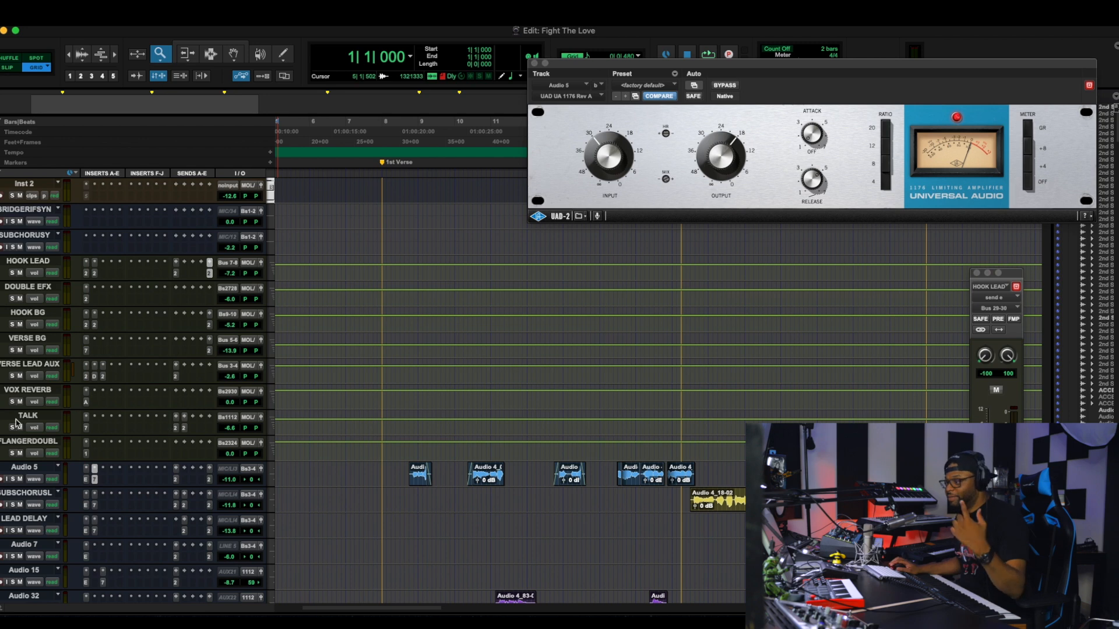
click(86, 479)
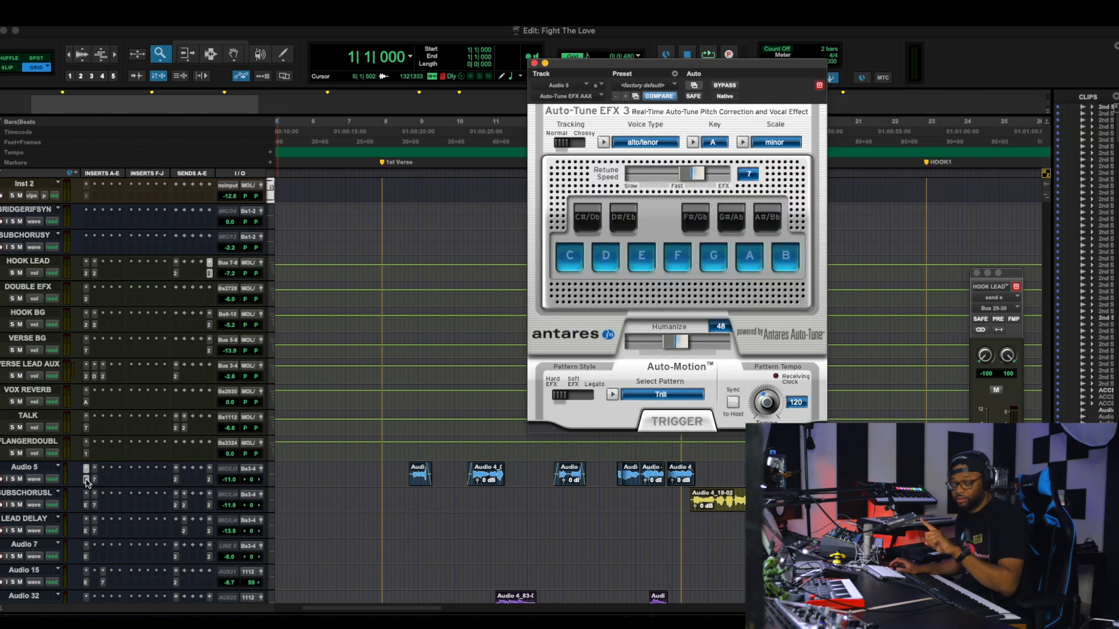
click(94, 480)
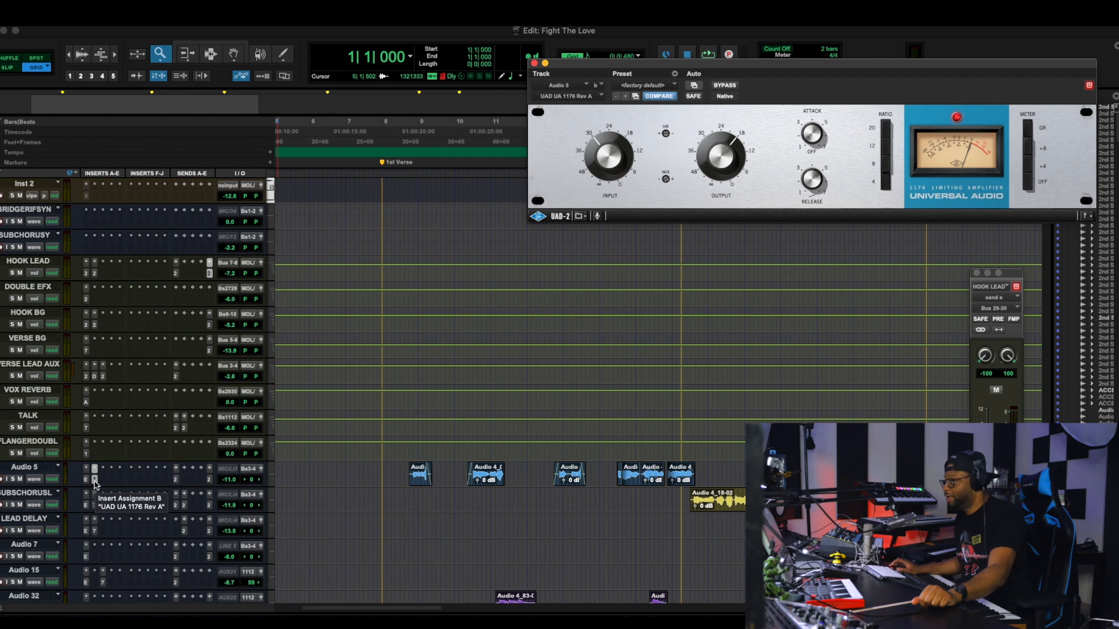
click(96, 480)
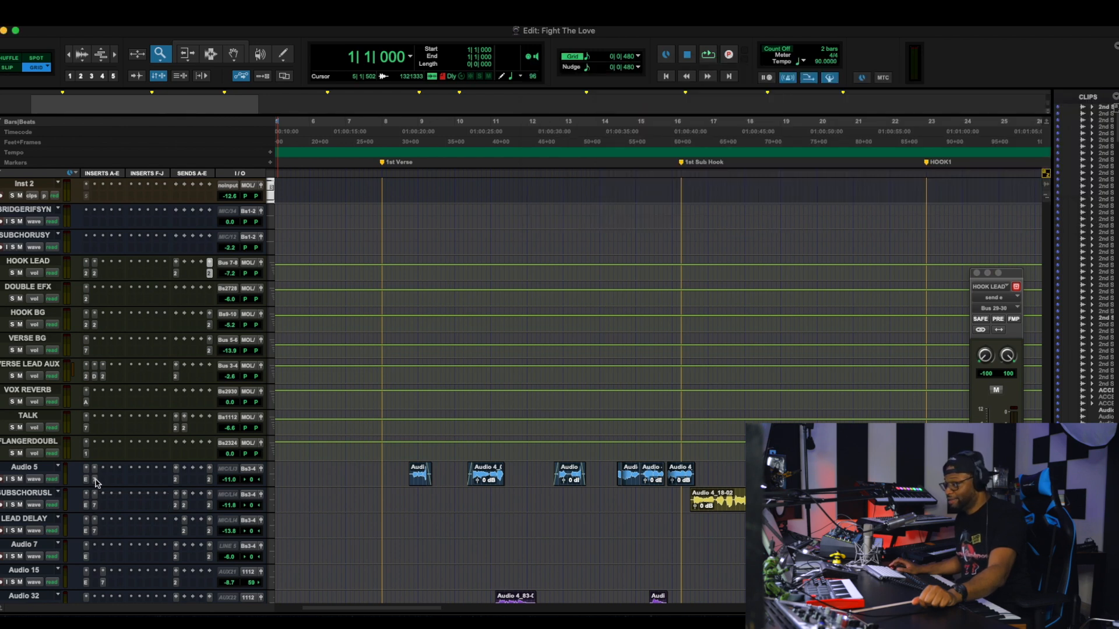
click(96, 481)
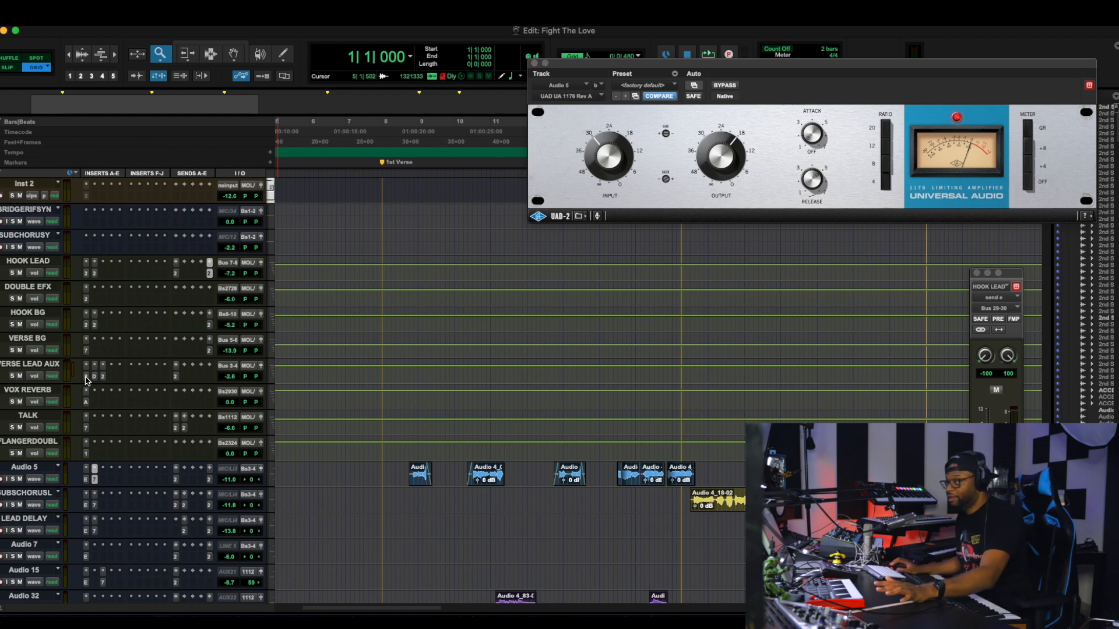
Inspect the Teletronix LA-2A, DeEsser and X-EQ 2 inserts, including the EQ's low-cut band, and send A on the verse lead aux track
click(85, 377)
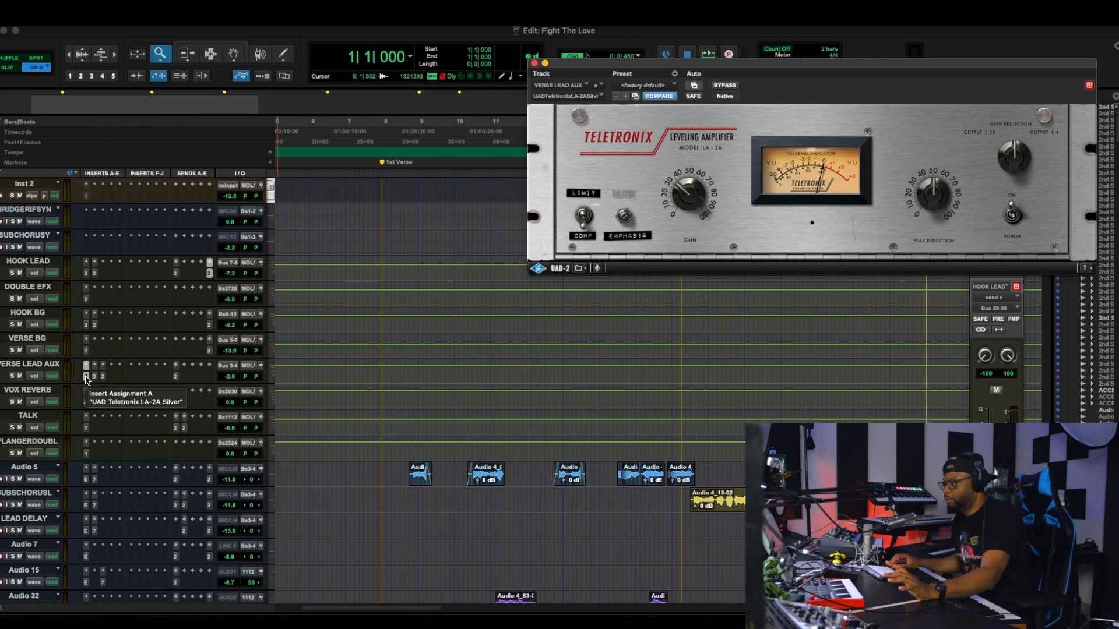
click(95, 377)
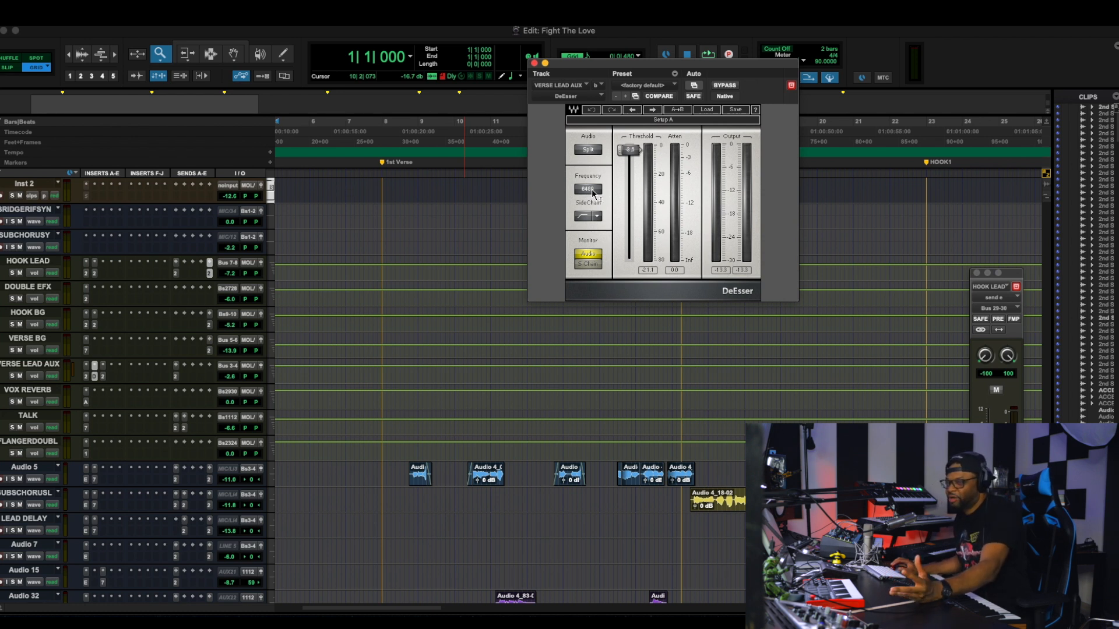
click(103, 365)
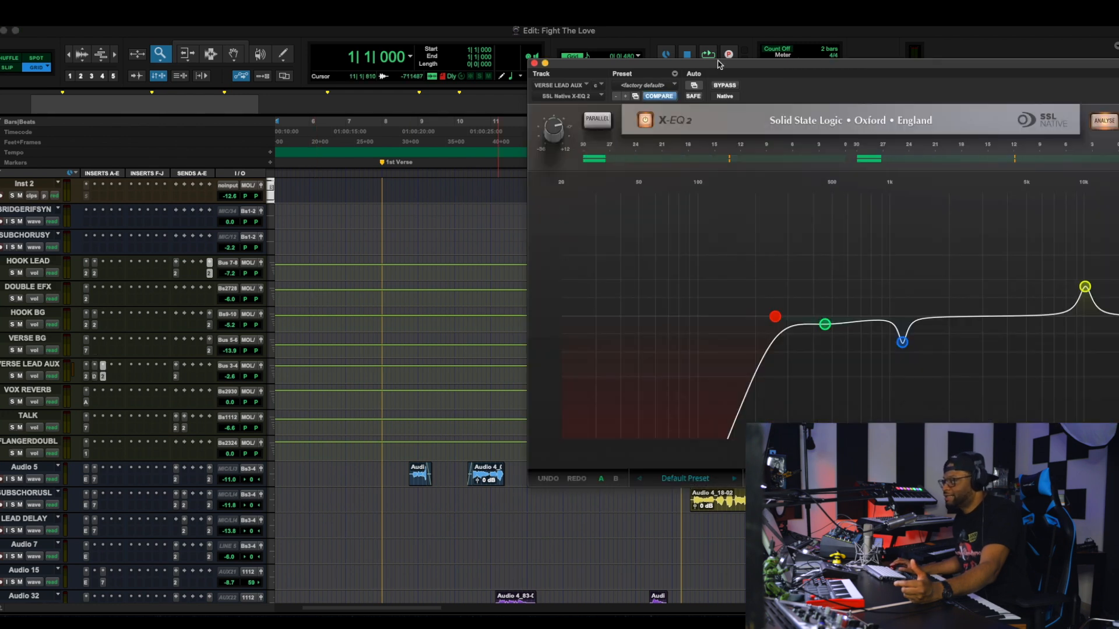
drag(756, 64, 402, 52)
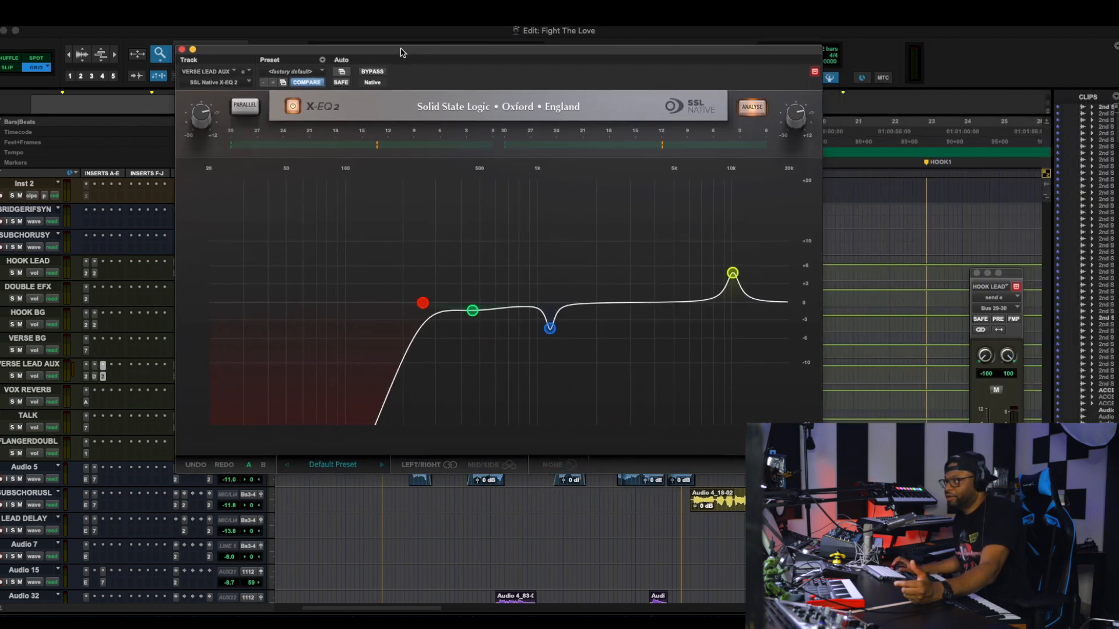
click(423, 304)
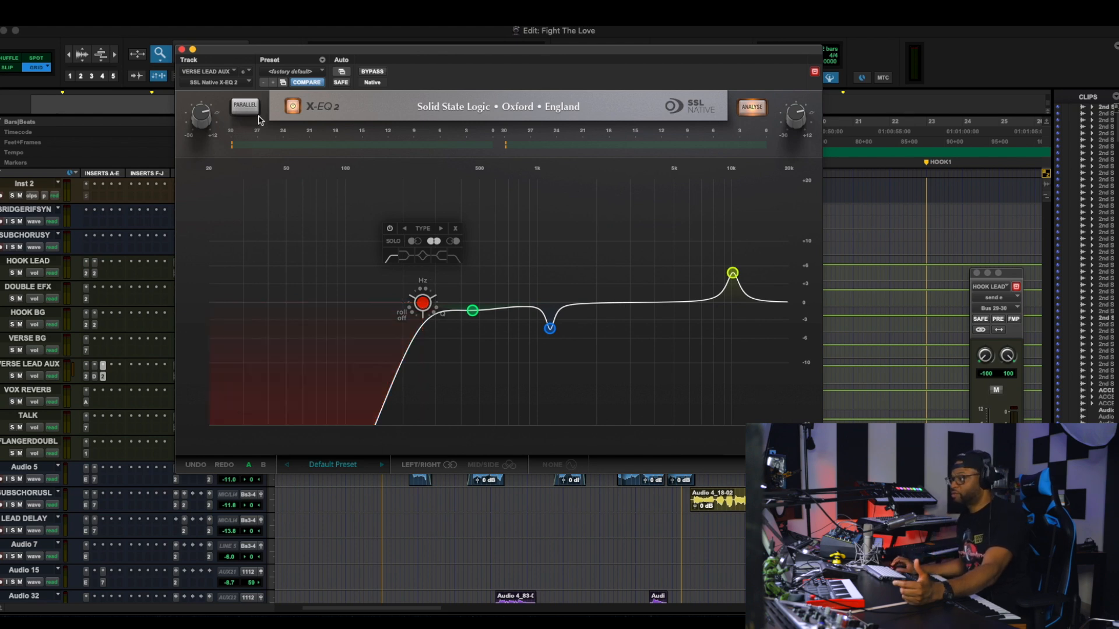
click(182, 50)
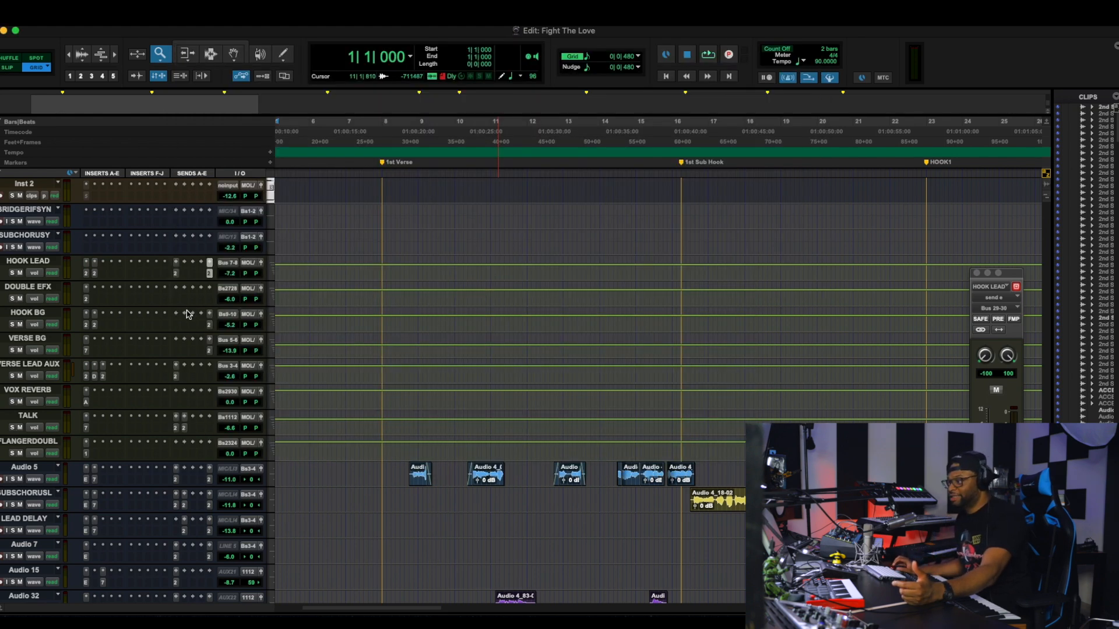
click(176, 368)
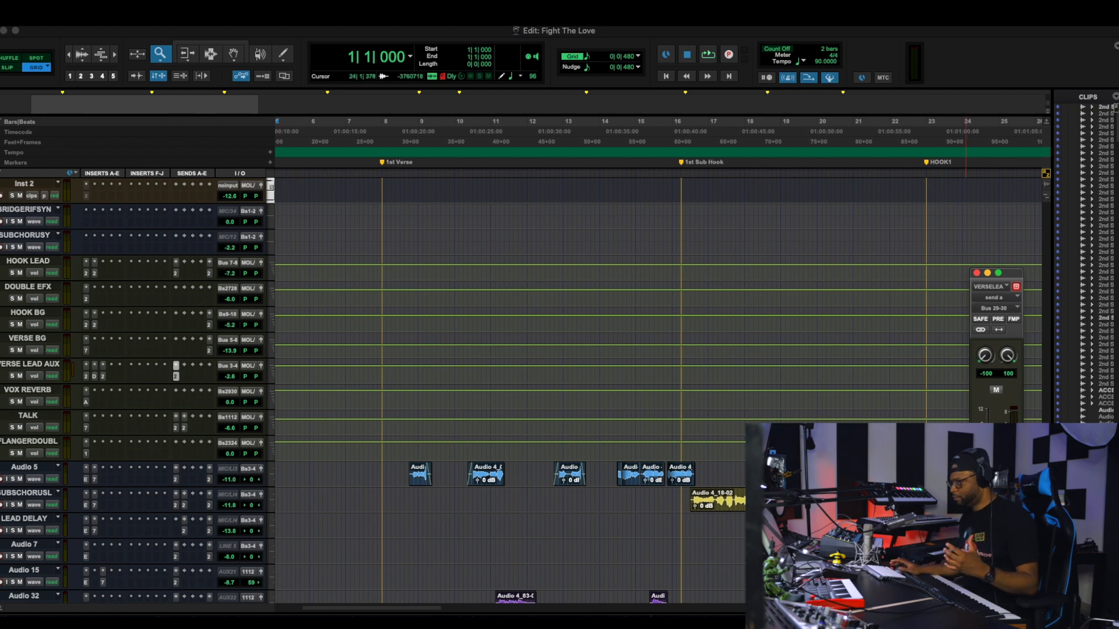
Zoom in on the 1st Verse clips of the Audio 5 track and open its Auto-Tune EFX insert
scroll(524, 390, down, 4)
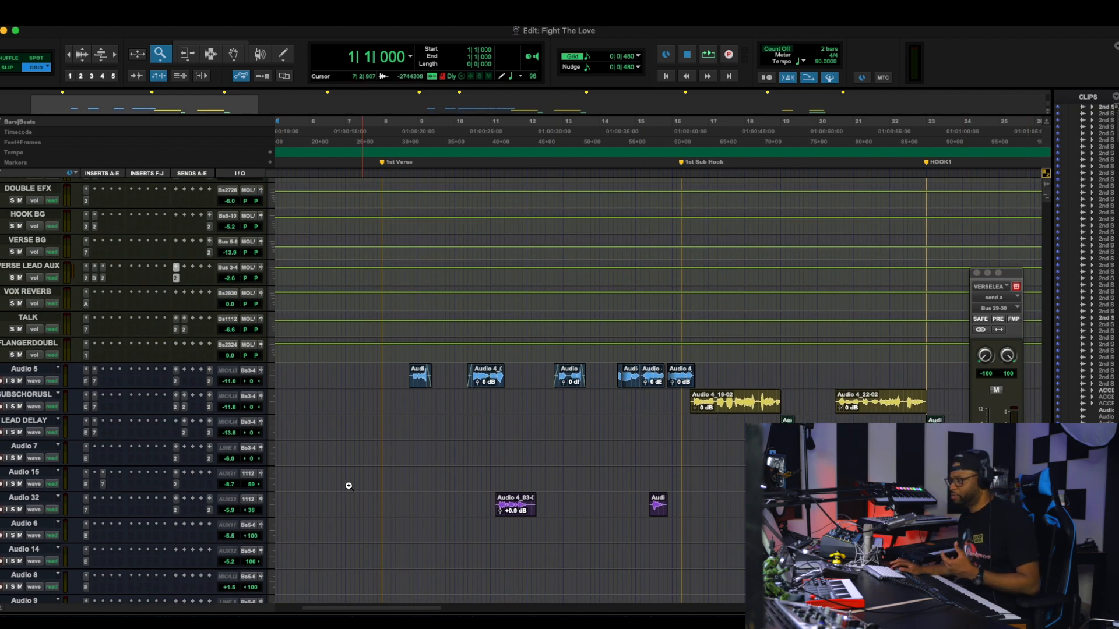
click(420, 381)
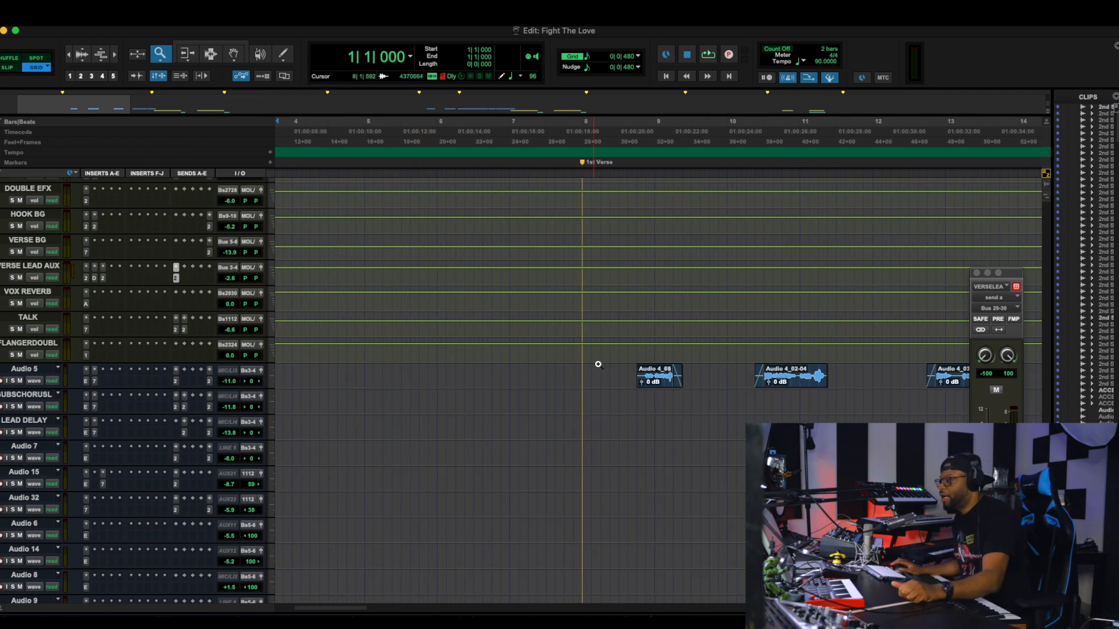
click(86, 382)
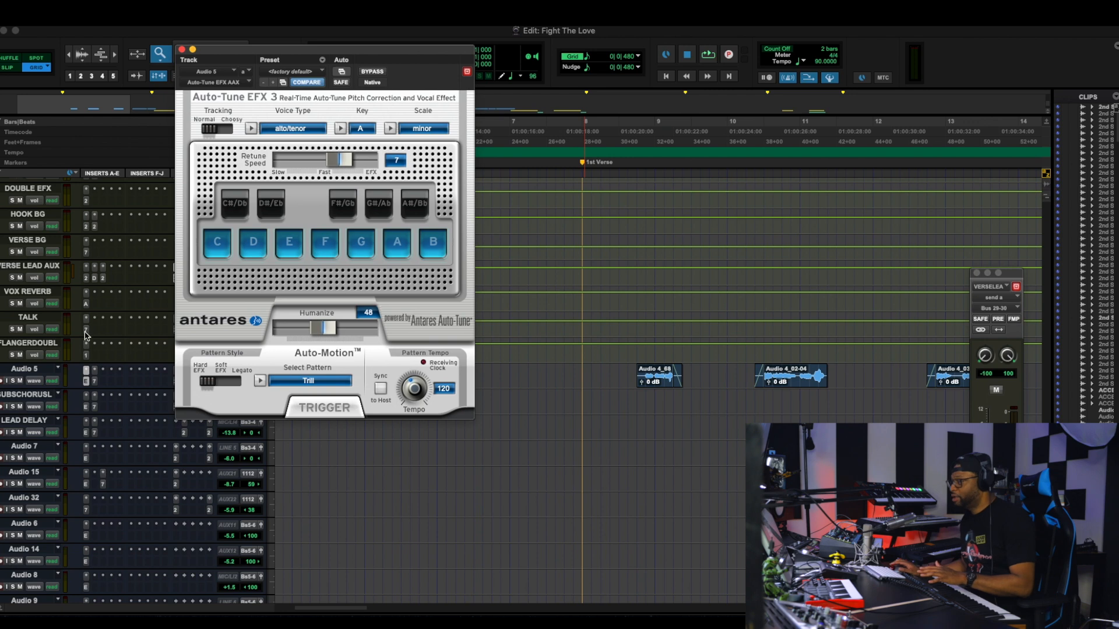
Mute the TRACK aux and return to the Audio 5 vocal track
scroll(896, 347, up, 10)
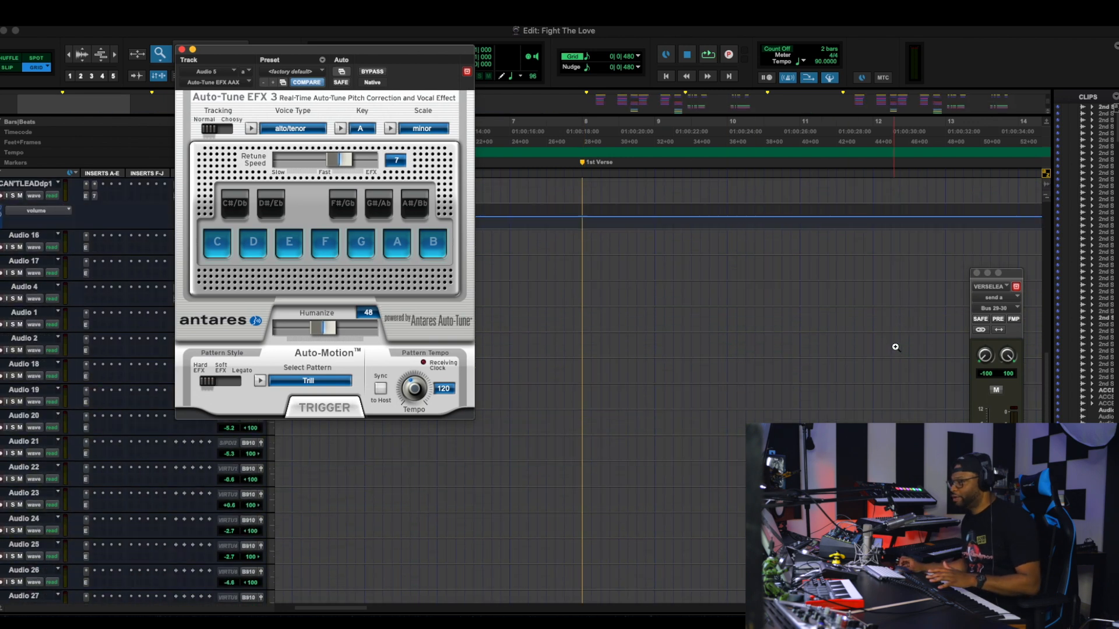
scroll(897, 347, down, 10)
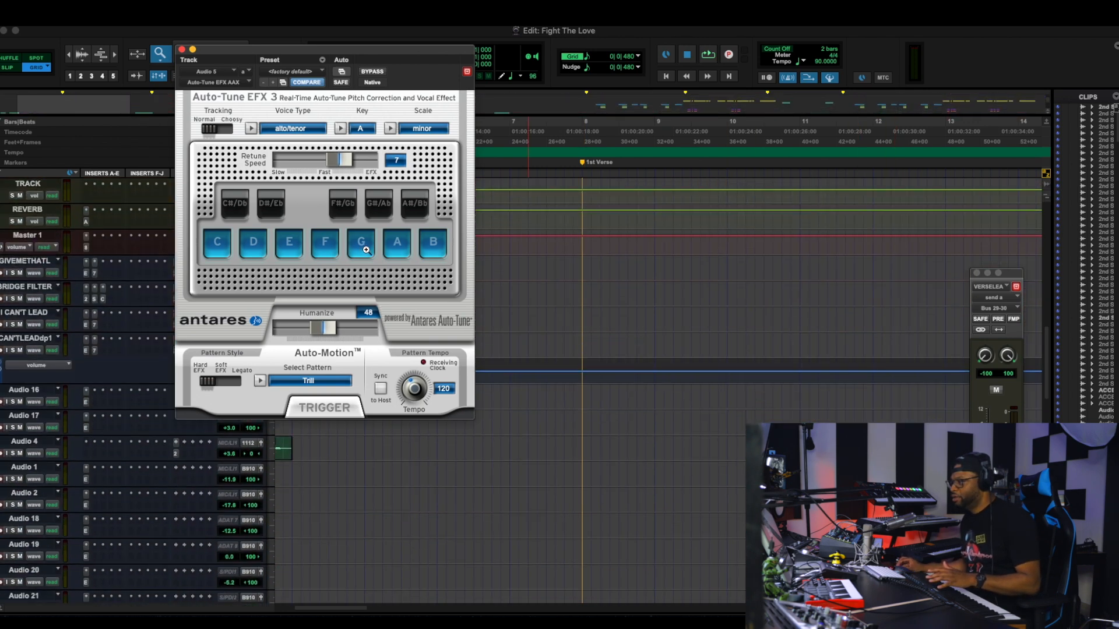
click(20, 196)
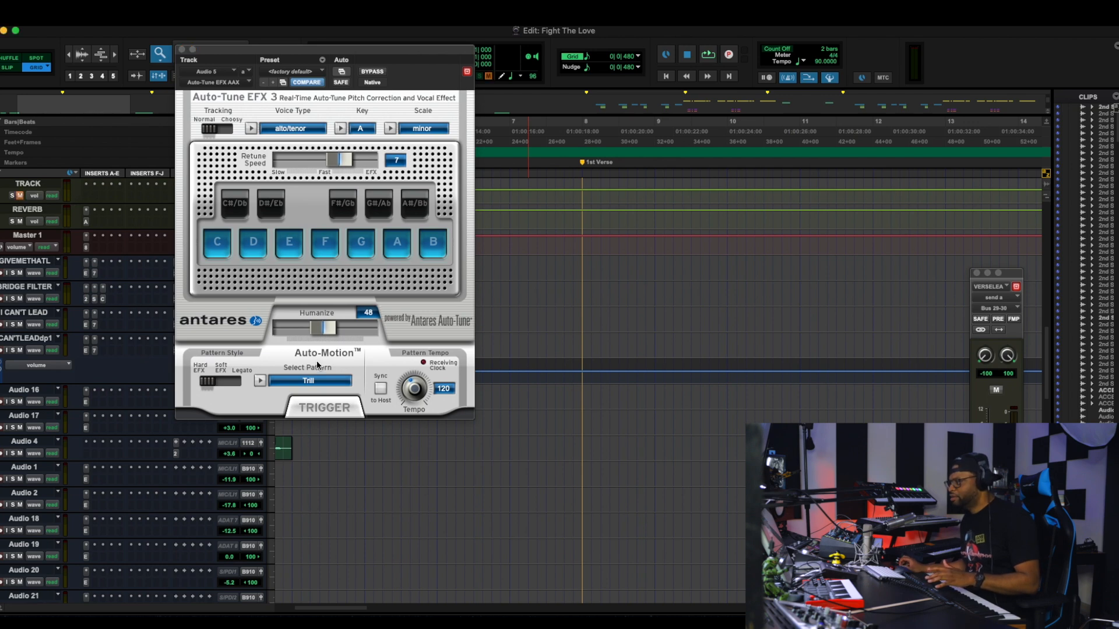
scroll(521, 458, up, 10)
scroll(522, 460, down, 1)
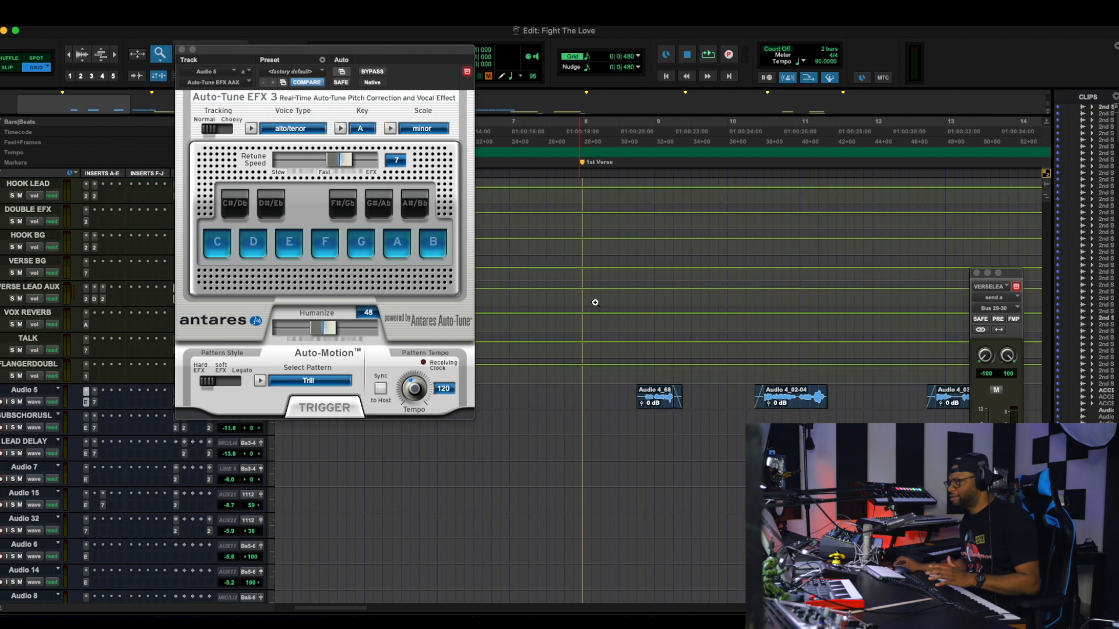
Set the playback start to bar 8 beat 3 in the 1st Verse, audition the vocal from there and stop playback
click(626, 173)
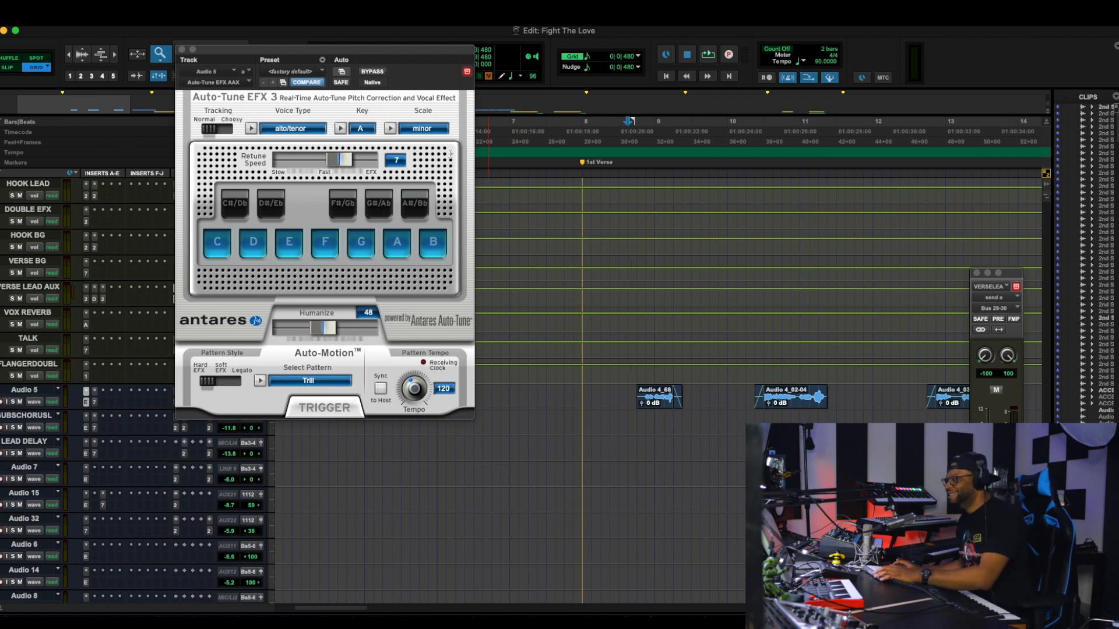
click(620, 170)
key(space)
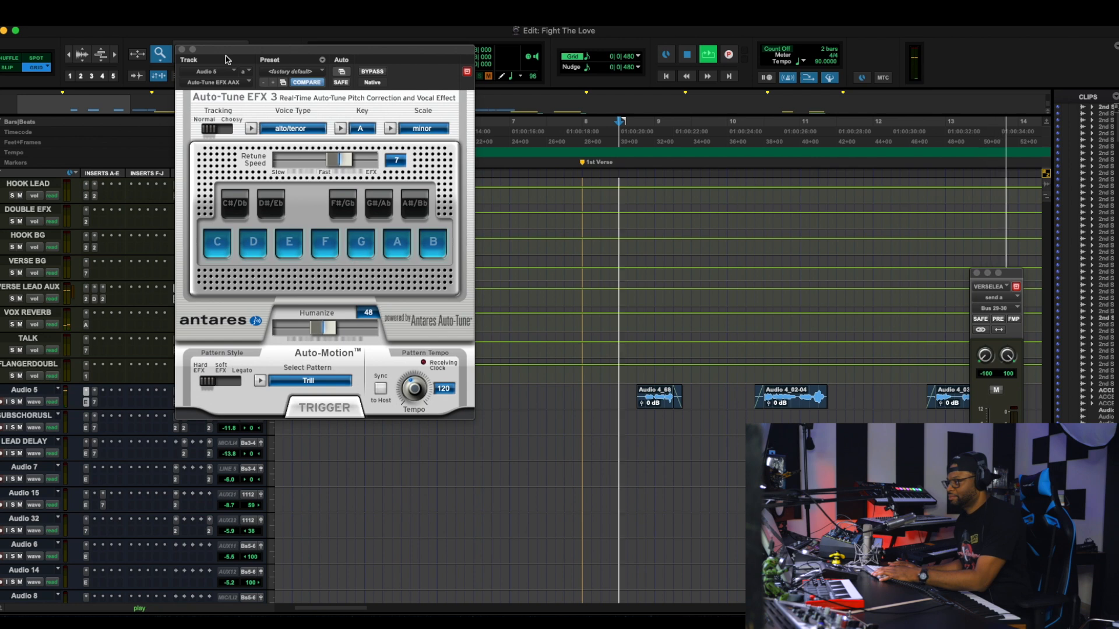
key(space)
Inspect the EchoBoy delay insert on the DELAY ECHO VOX track and the available grid note values, and close the plug-in
drag(227, 61, 322, 300)
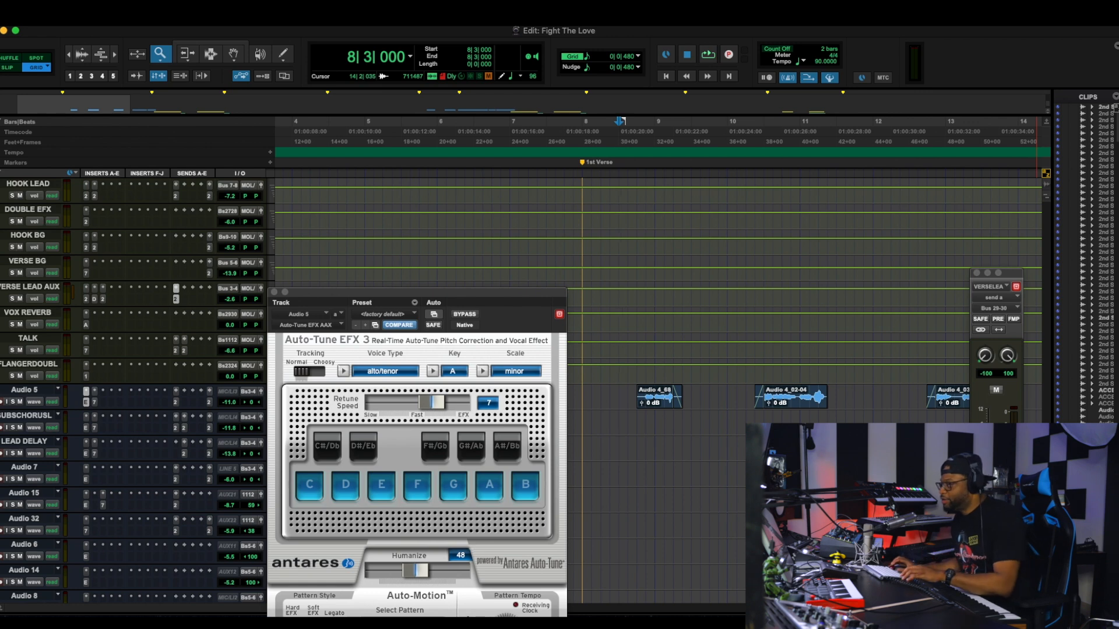
scroll(700, 291, down, 10)
scroll(659, 350, up, 15)
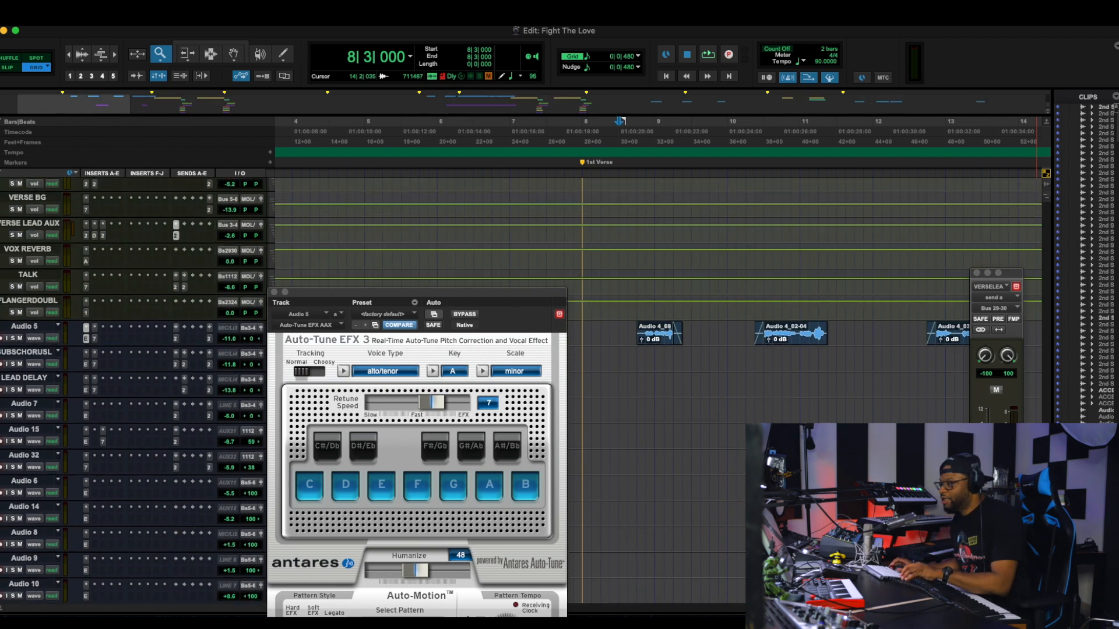
scroll(88, 338, up, 1)
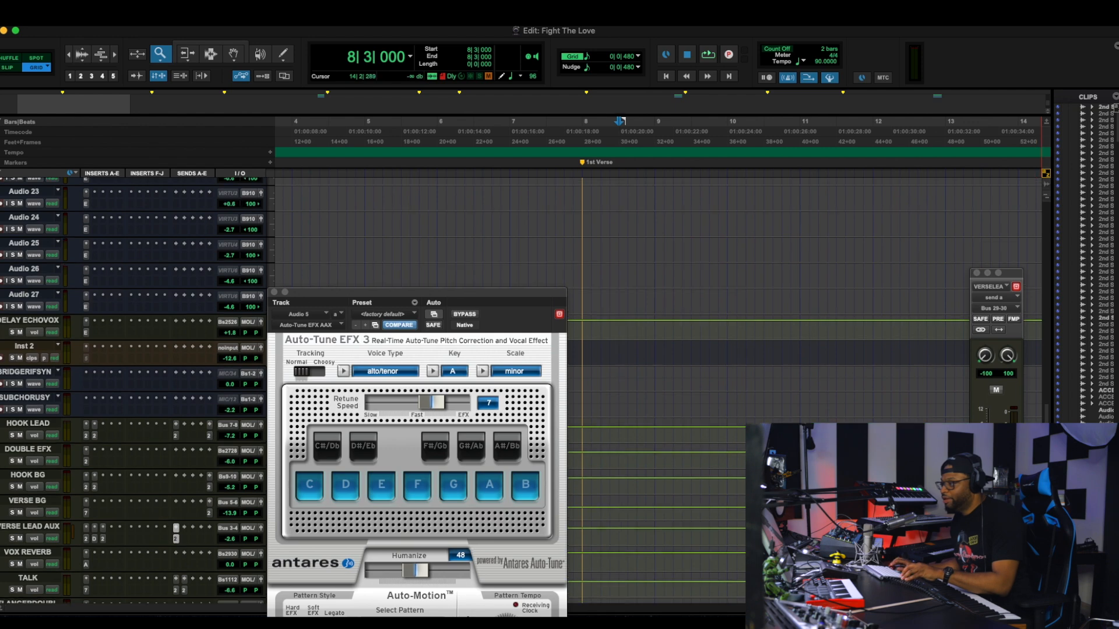
click(85, 333)
drag(357, 298, 328, 233)
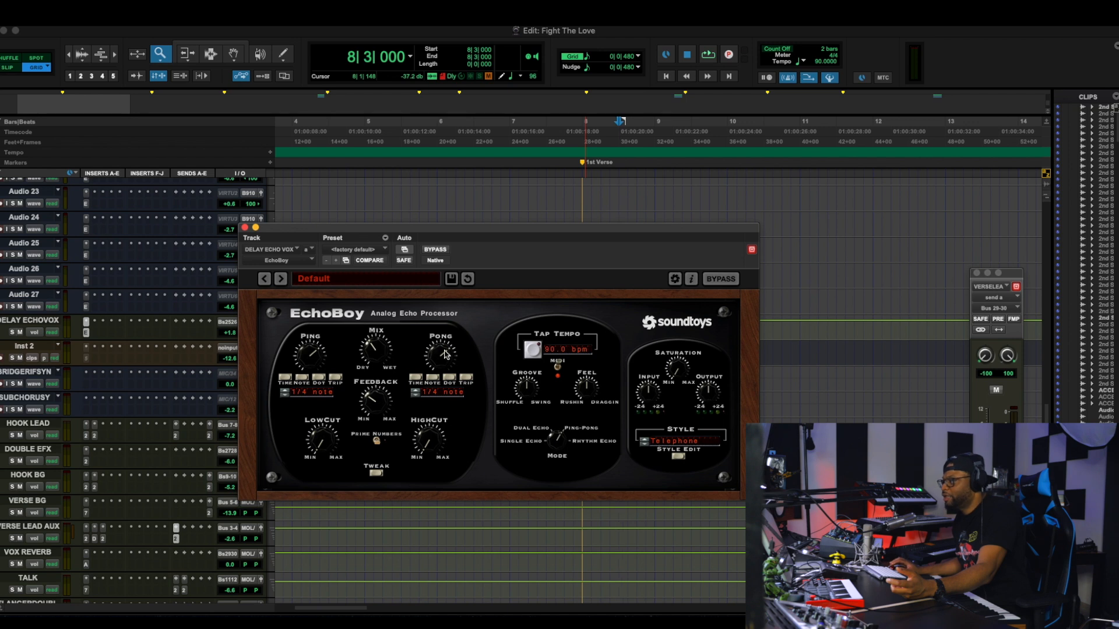
click(588, 58)
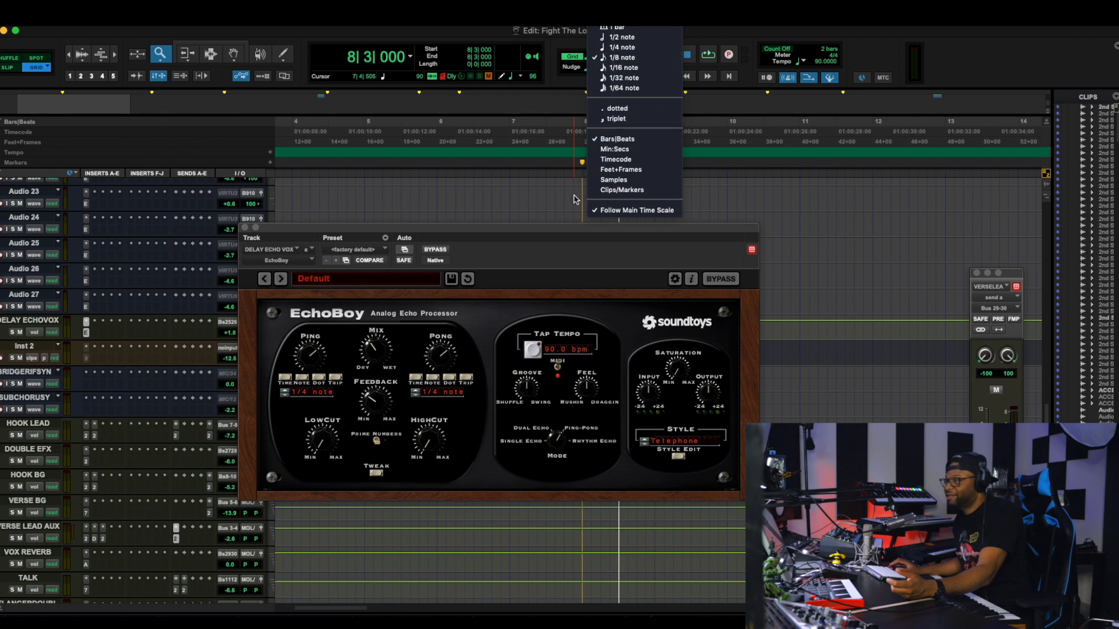
click(496, 198)
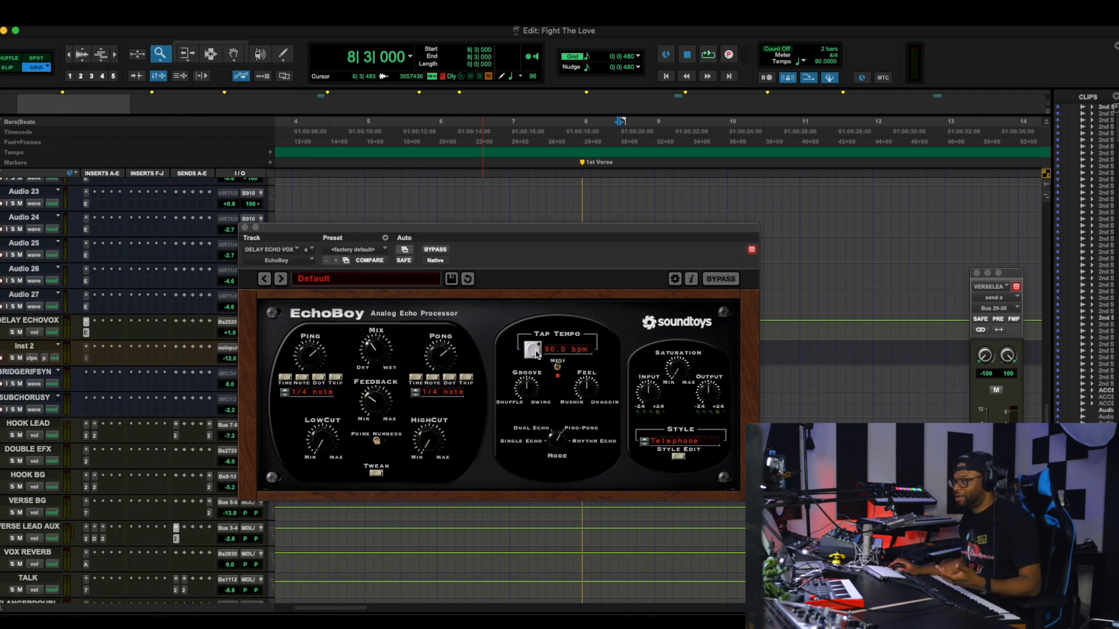
click(245, 227)
Play the verse vocal while watching the gain meter of the UA 1176 insert on the Audio 5 track, and stop playback
scroll(566, 432, down, 6)
scroll(687, 450, down, 1)
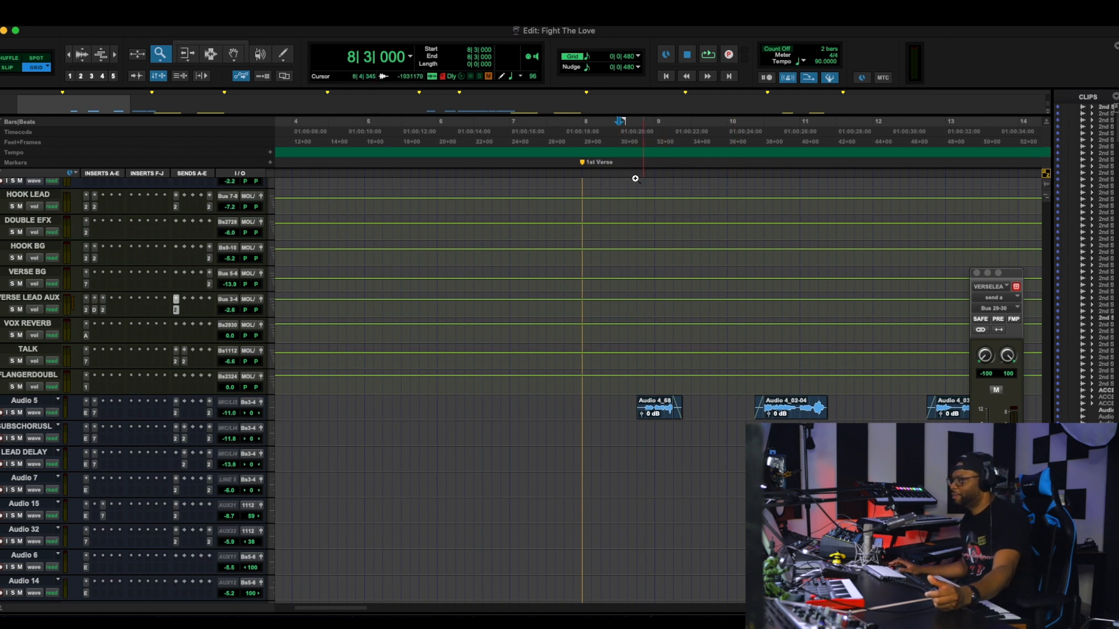
key(space)
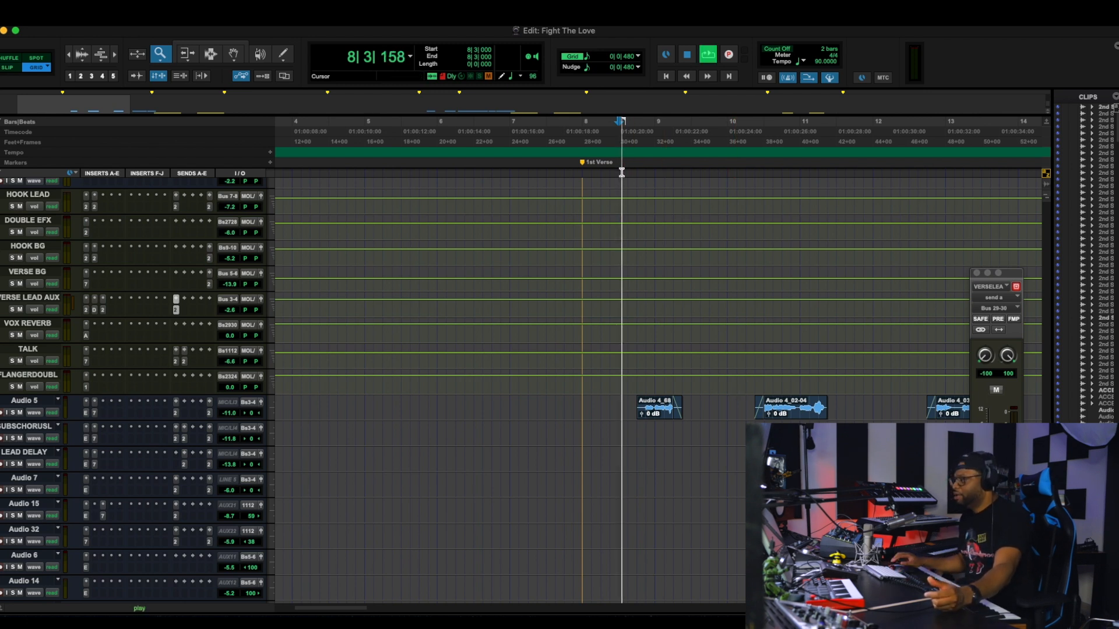
click(94, 402)
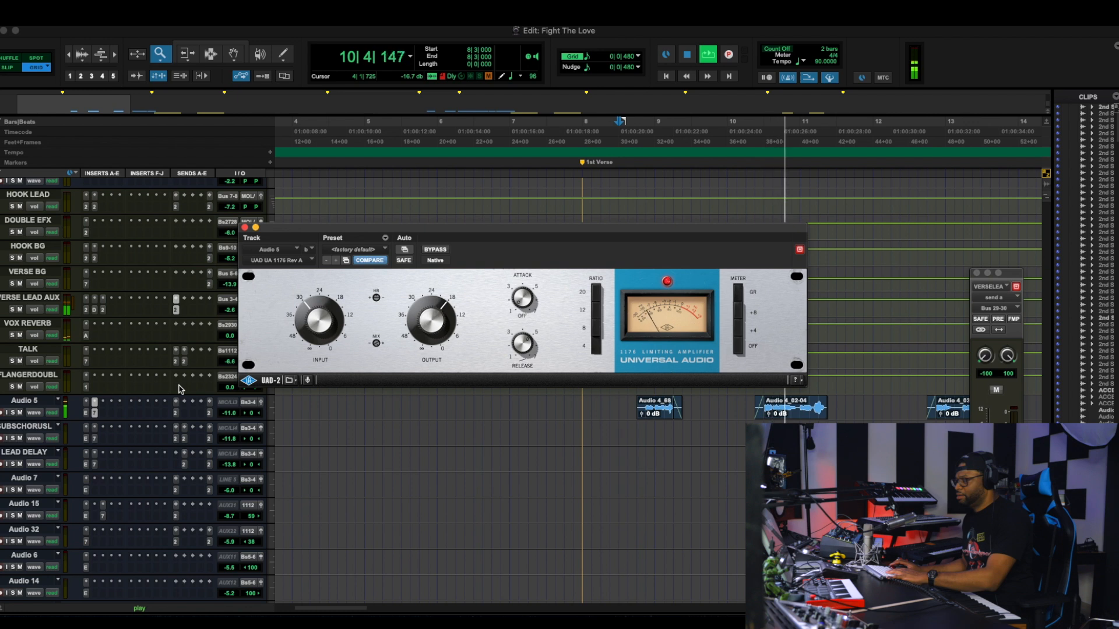
key(space)
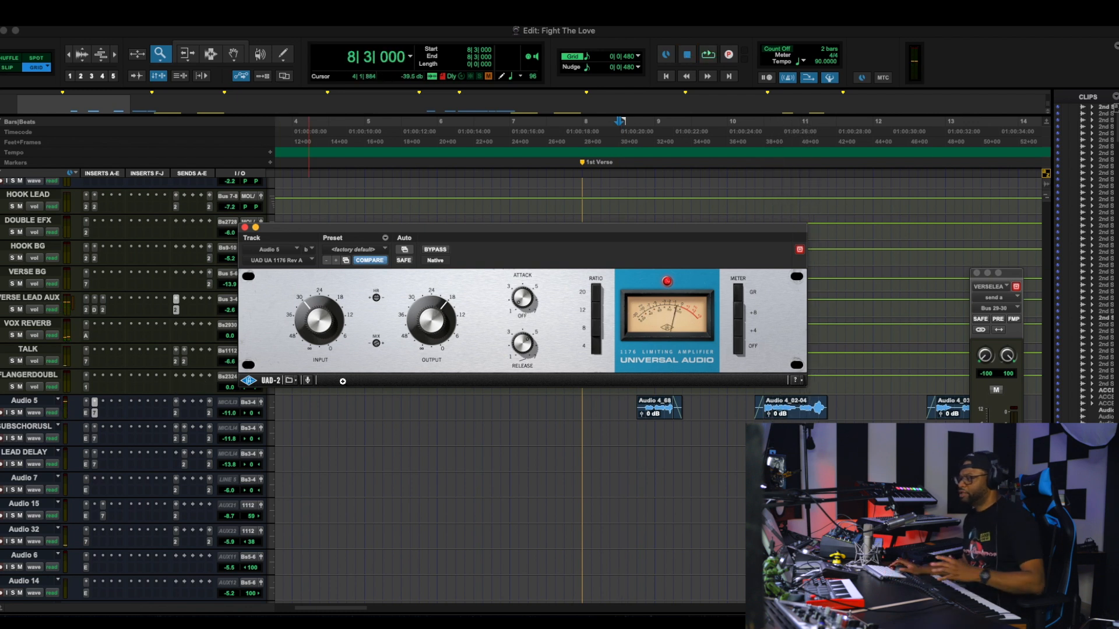
Open the verse lead aux track's Teletronix LA-2A and arrange the Audio 5 UA 1176 window below it so both compressors can be compared
click(87, 310)
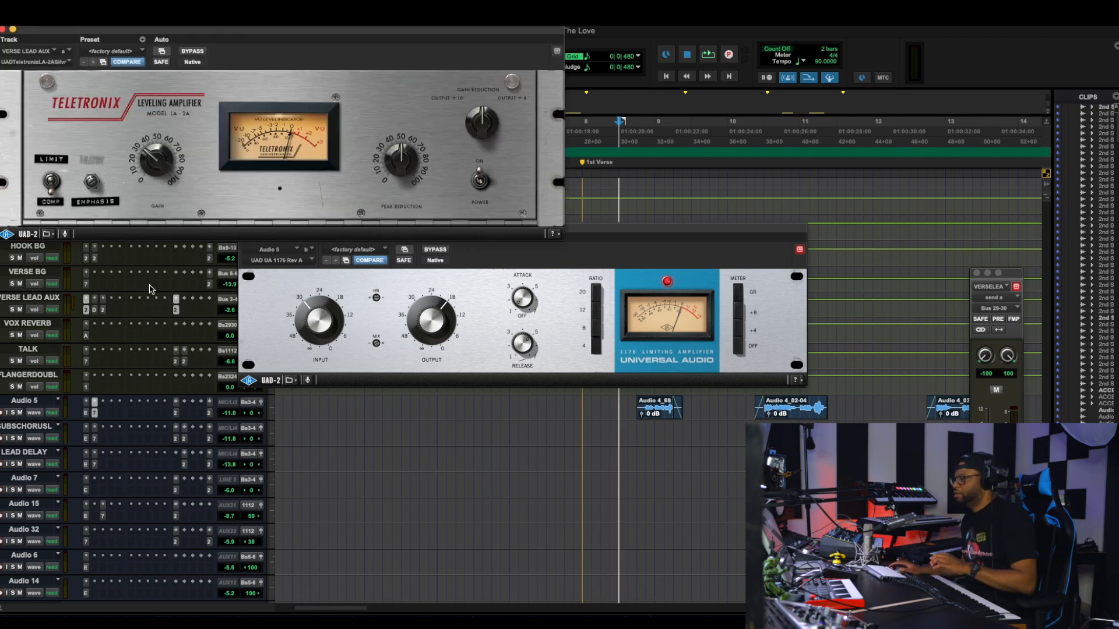
click(665, 234)
drag(665, 234, 646, 333)
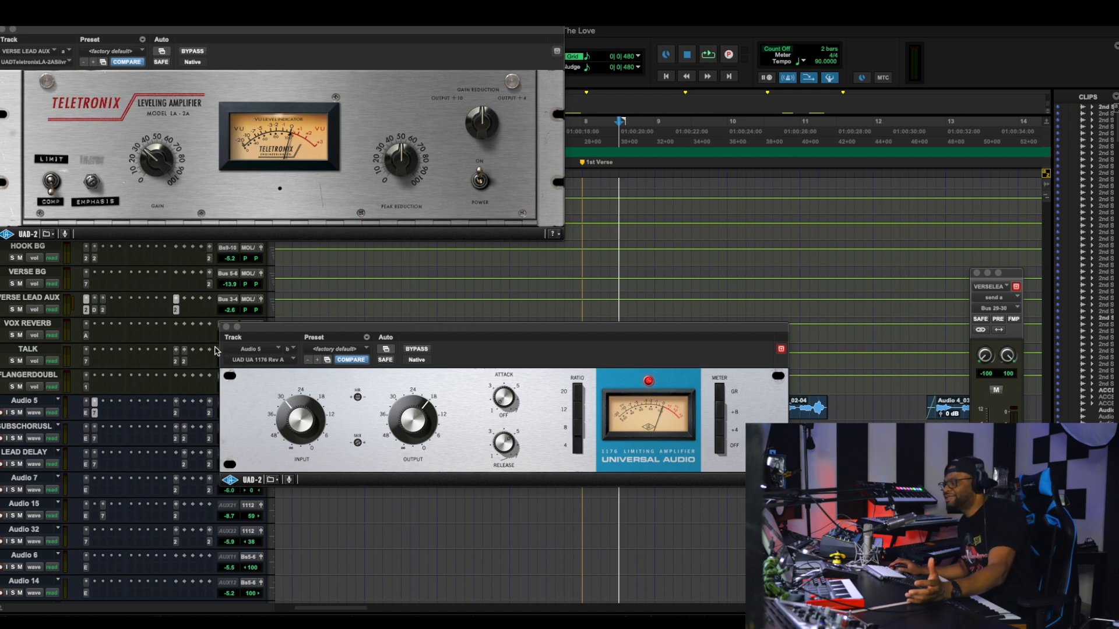
Close the Audio 5 UA 1176 window and inspect the DeEsser insert on the VERSE LEAD AUX track
click(226, 329)
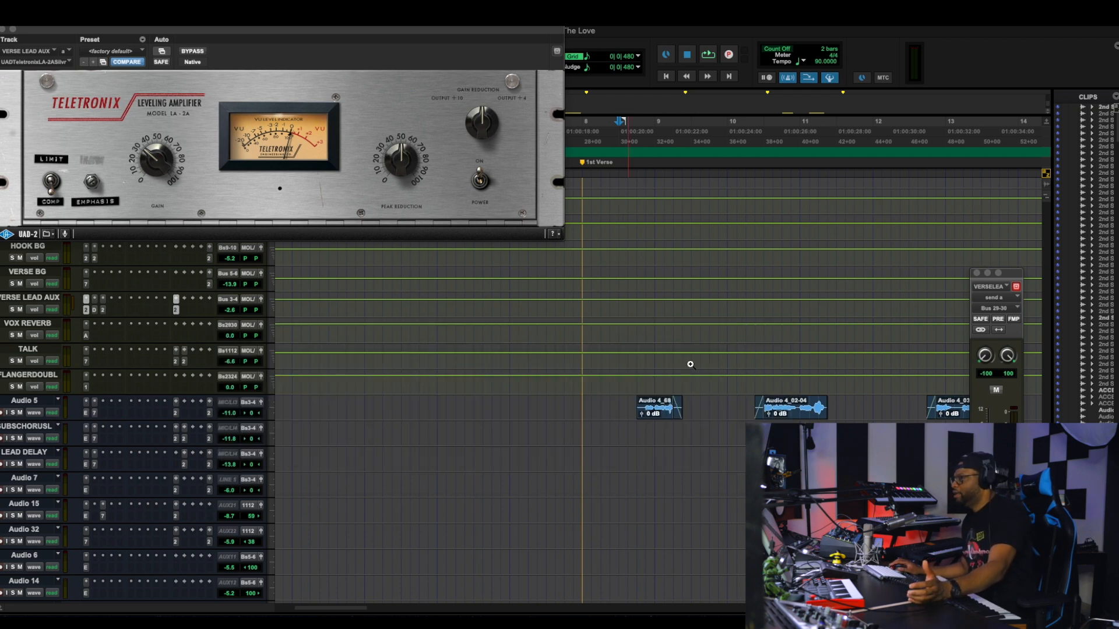
scroll(101, 579, up, 10)
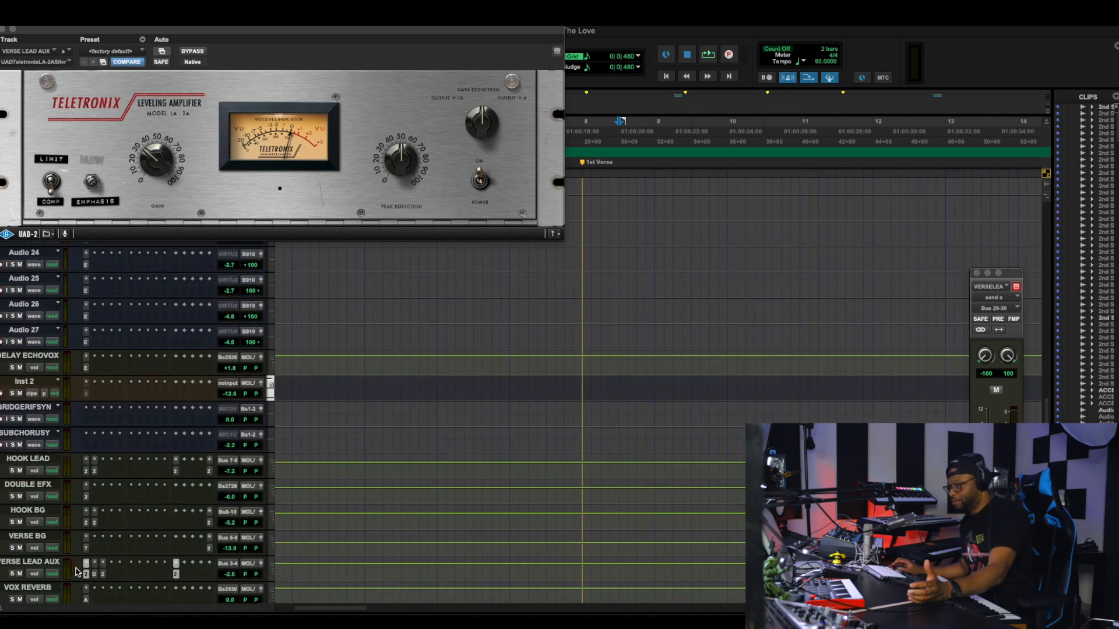
click(94, 575)
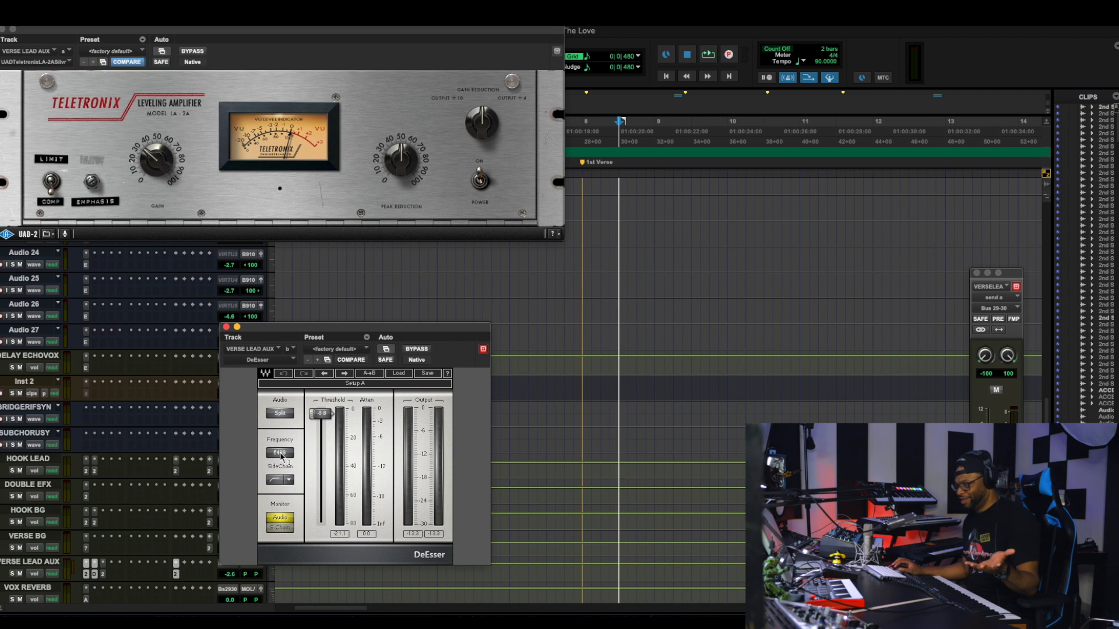
Open the SSL Native X-EQ 2 on VERSE LEAD AUX, move its window clear of the LA-2A and play the verse vocal
click(103, 563)
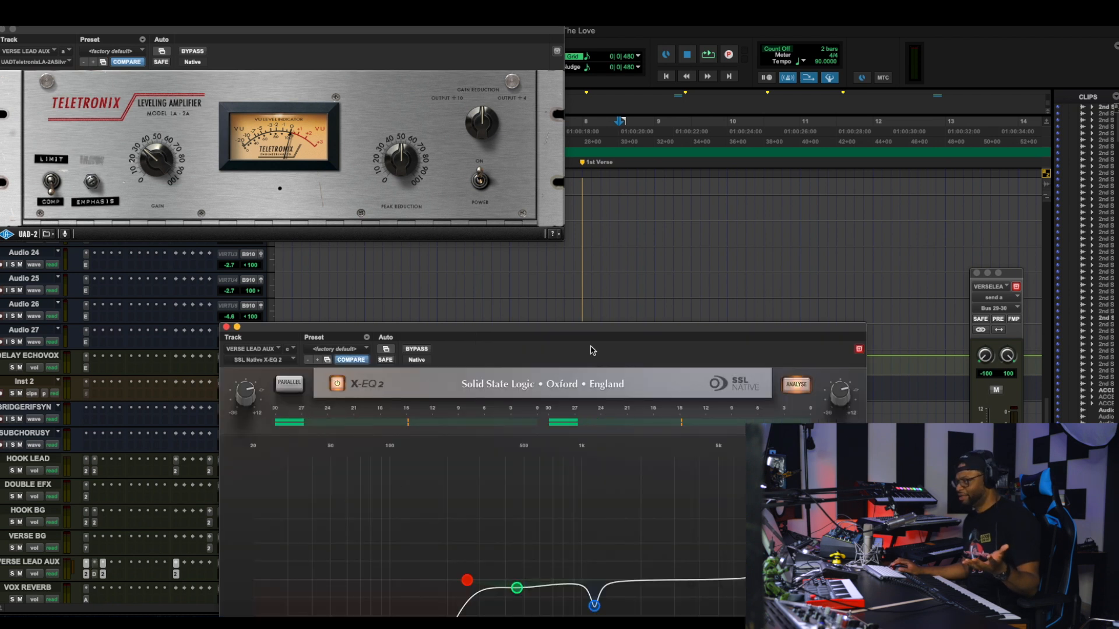
drag(585, 331, 564, 220)
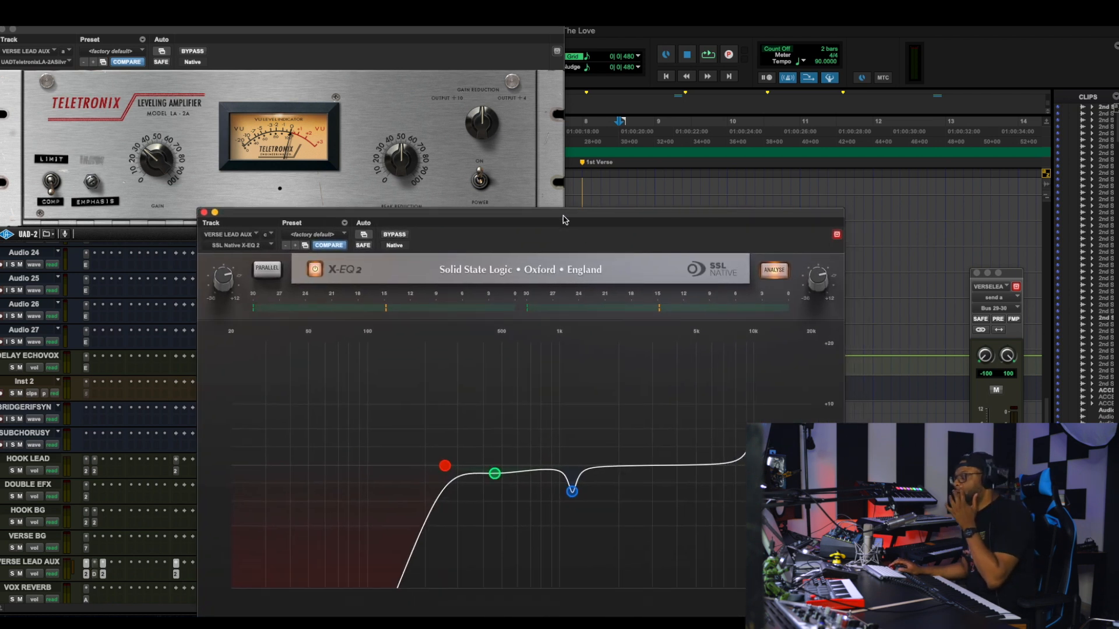
drag(493, 216, 833, 294)
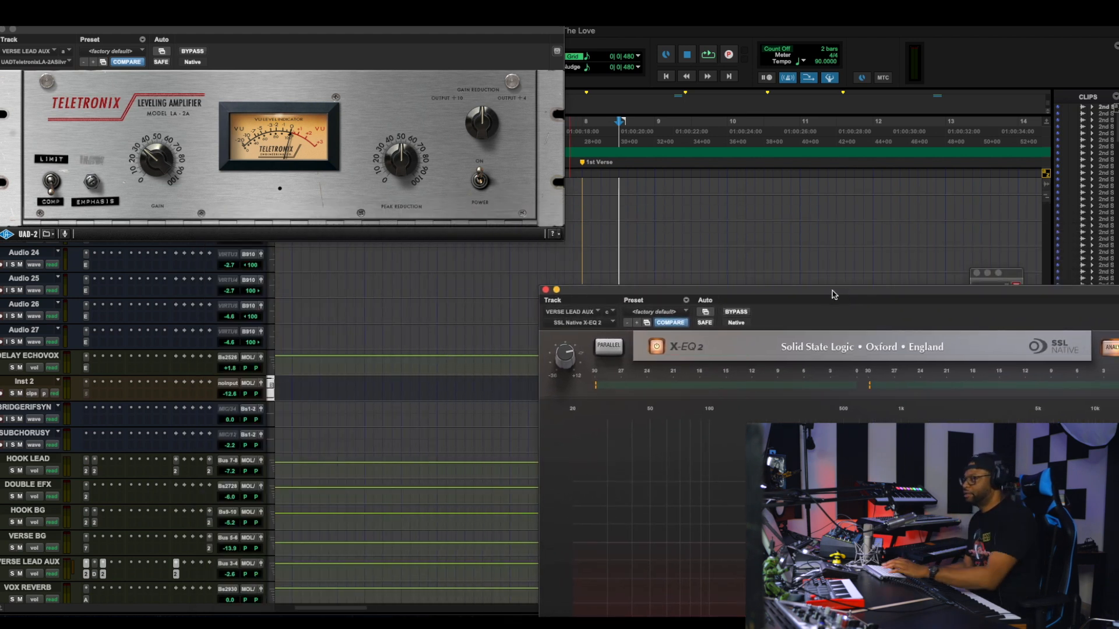
click(583, 165)
key(space)
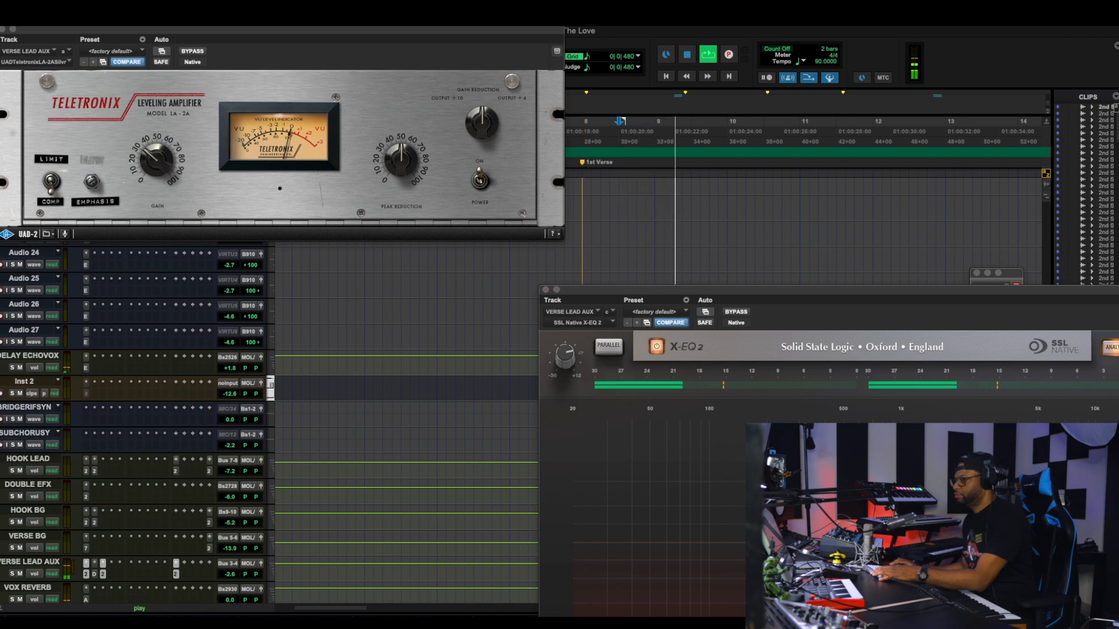
Lower the green low-mid band slightly in the X-EQ 2 during playback and reposition the window so the whole curve shows
click(834, 570)
mouse_move(834, 570)
mouse_down()
mouse_move(837, 604)
mouse_move(833, 558)
mouse_up()
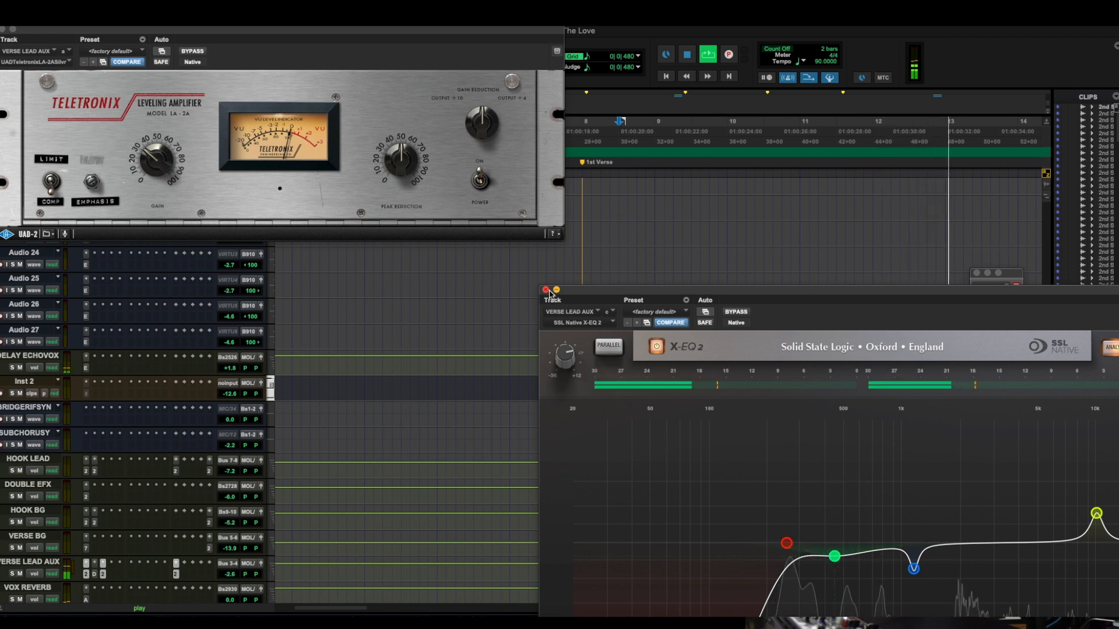
drag(618, 288, 370, 132)
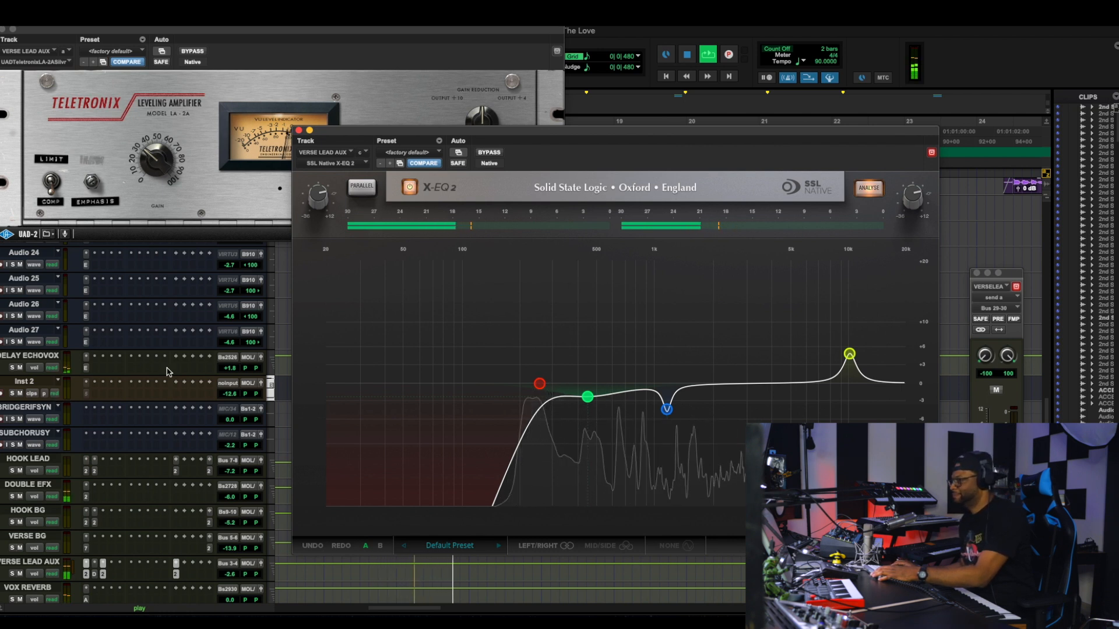
Unmute the TRACK aux, audition the vocals together with the instrumental and stop playback
scroll(109, 386, up, 1)
scroll(109, 386, up, 10)
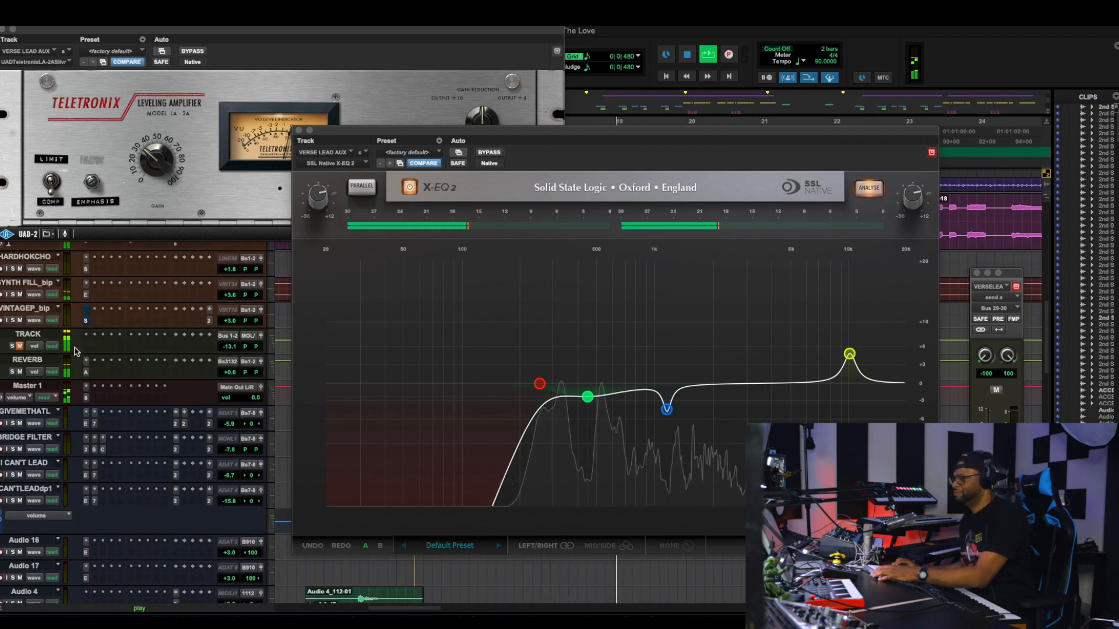
click(20, 347)
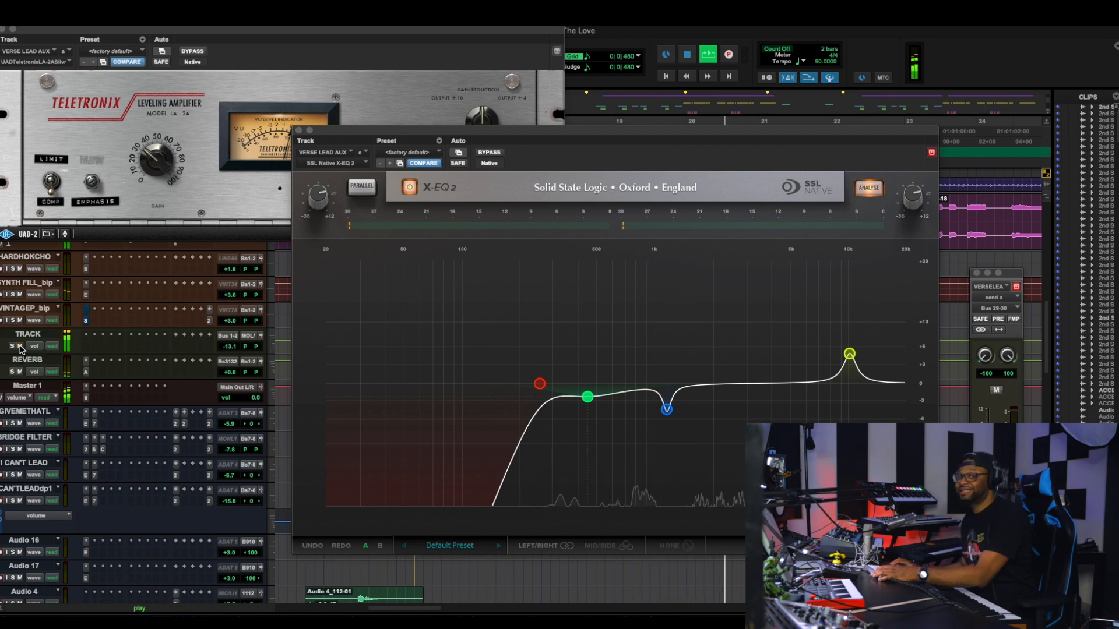
click(20, 347)
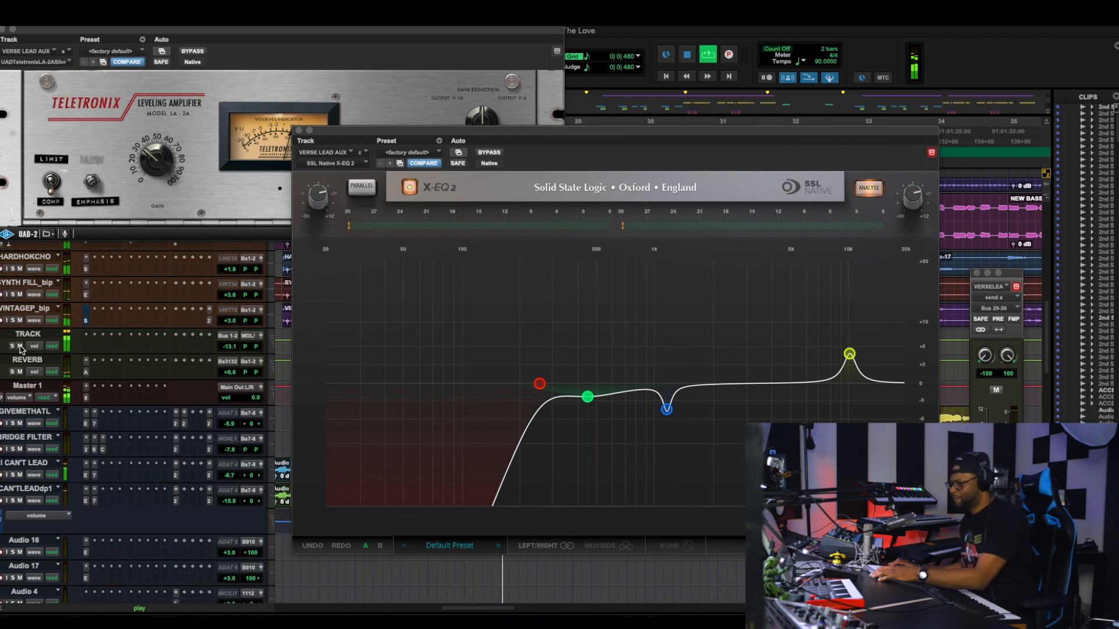
key(space)
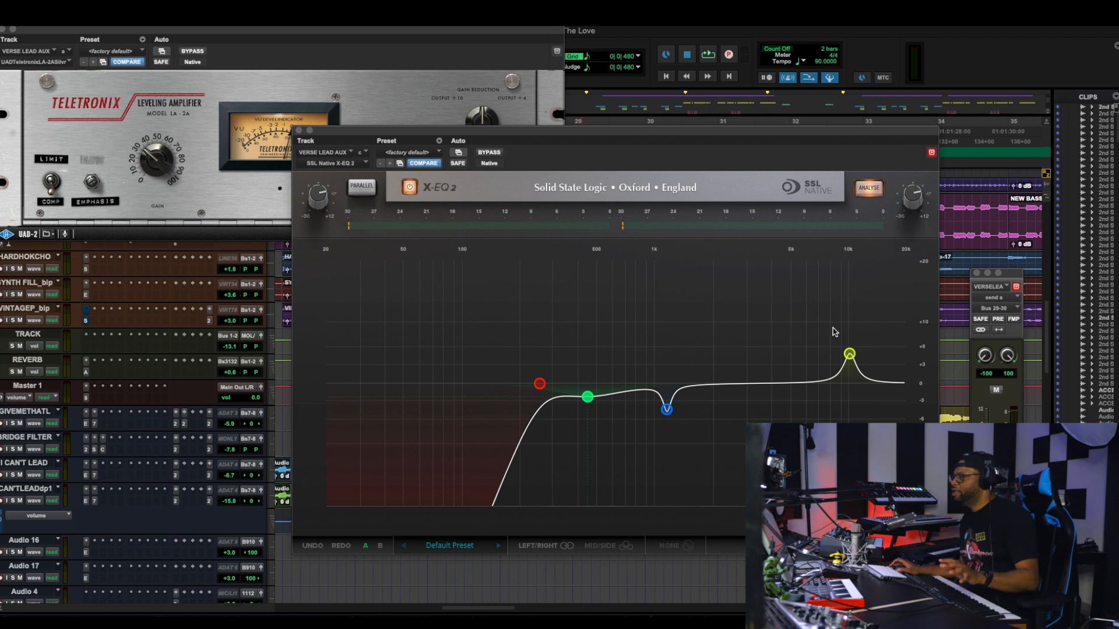
Examine the X-EQ 2's yellow high-frequency boost and red low-cut bands, and close the EQ and LA-2A windows
click(851, 355)
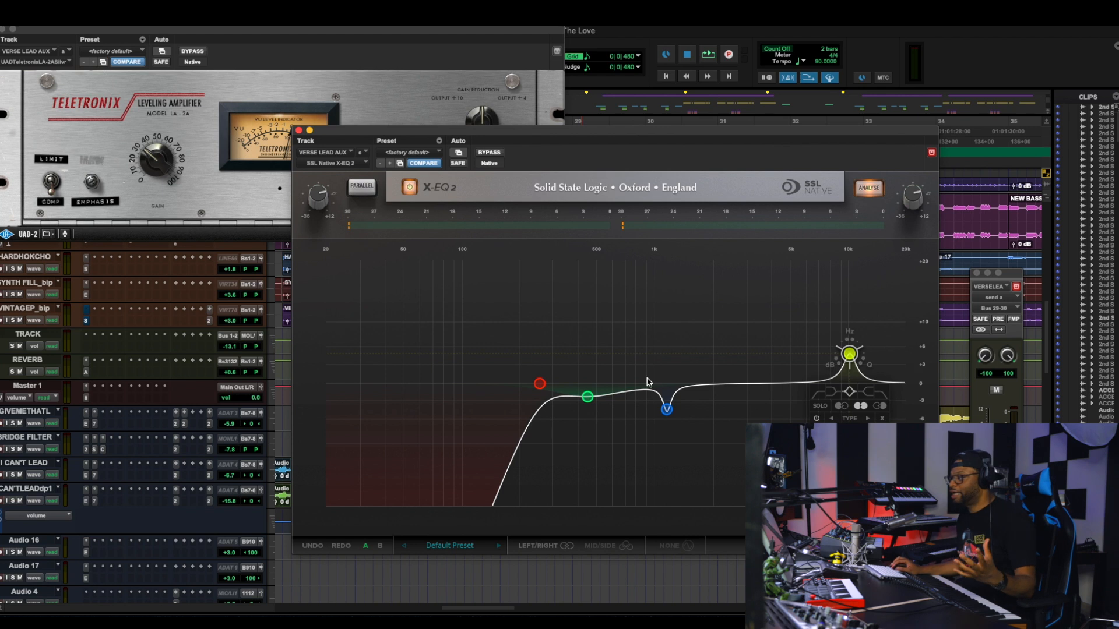
mouse_move(539, 388)
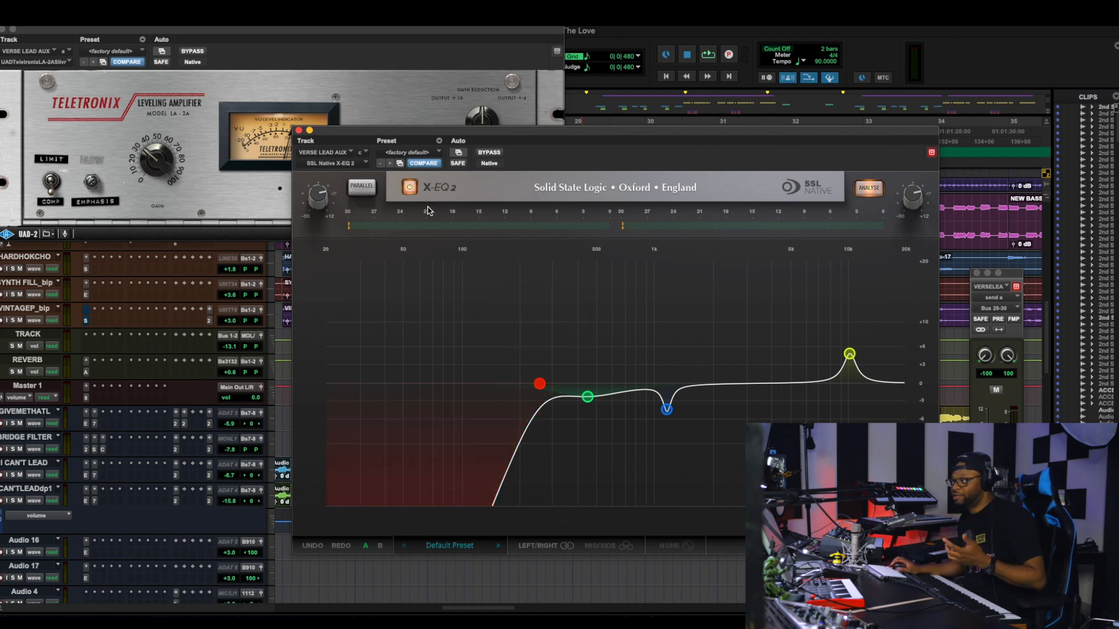
click(298, 131)
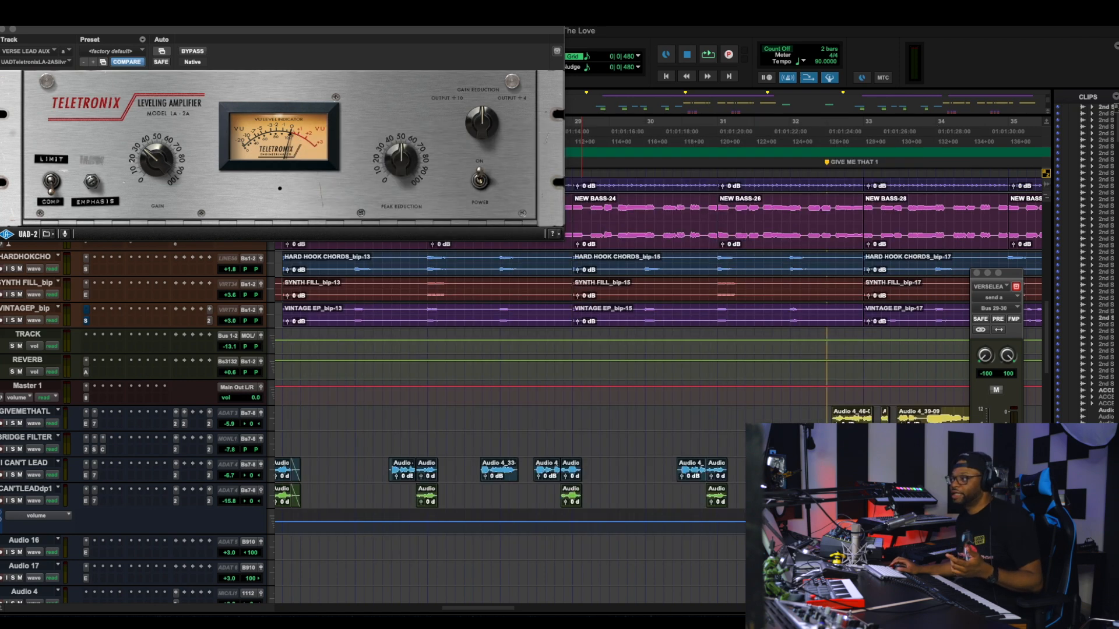
click(3, 30)
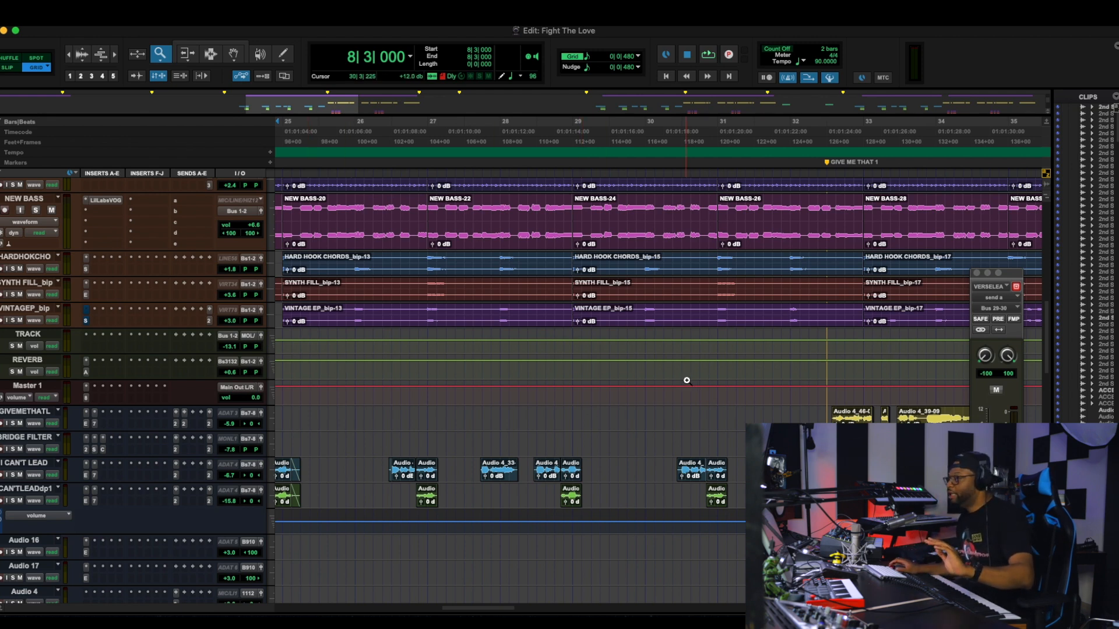
Inspect the UAD AKG BX 20 insert on the REVERB track, close it and start playback from bar 8 beat 3
click(86, 372)
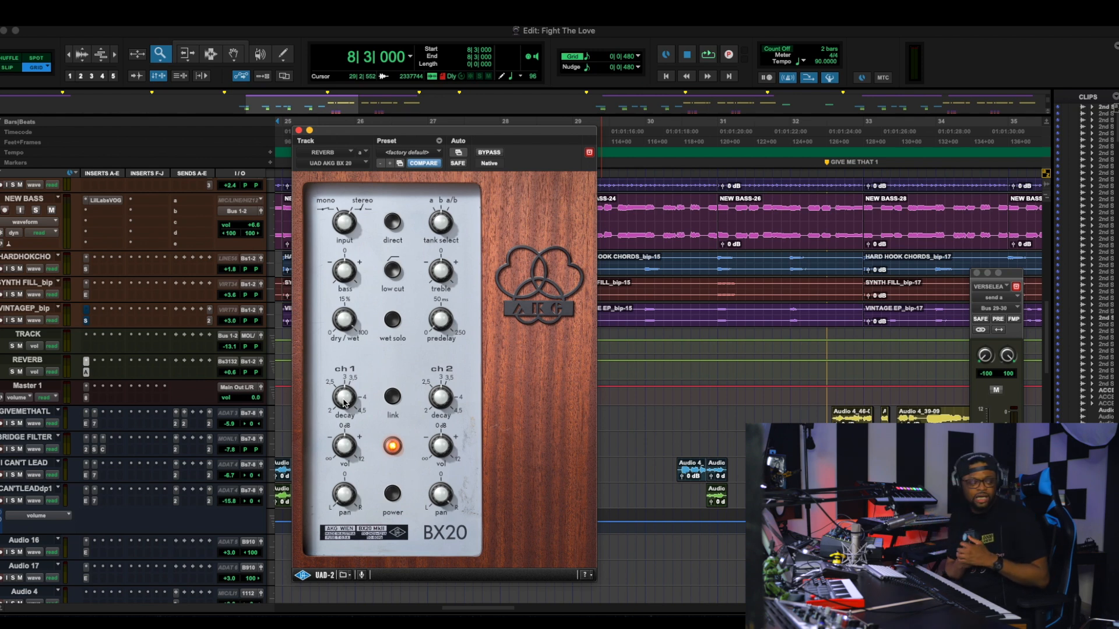
click(298, 130)
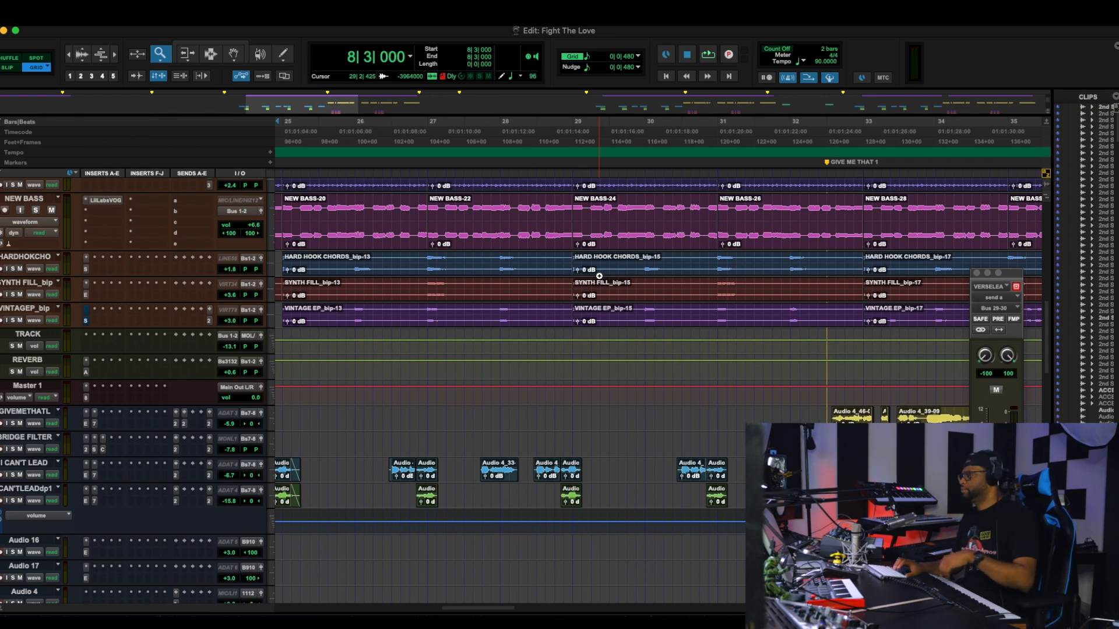
key(space)
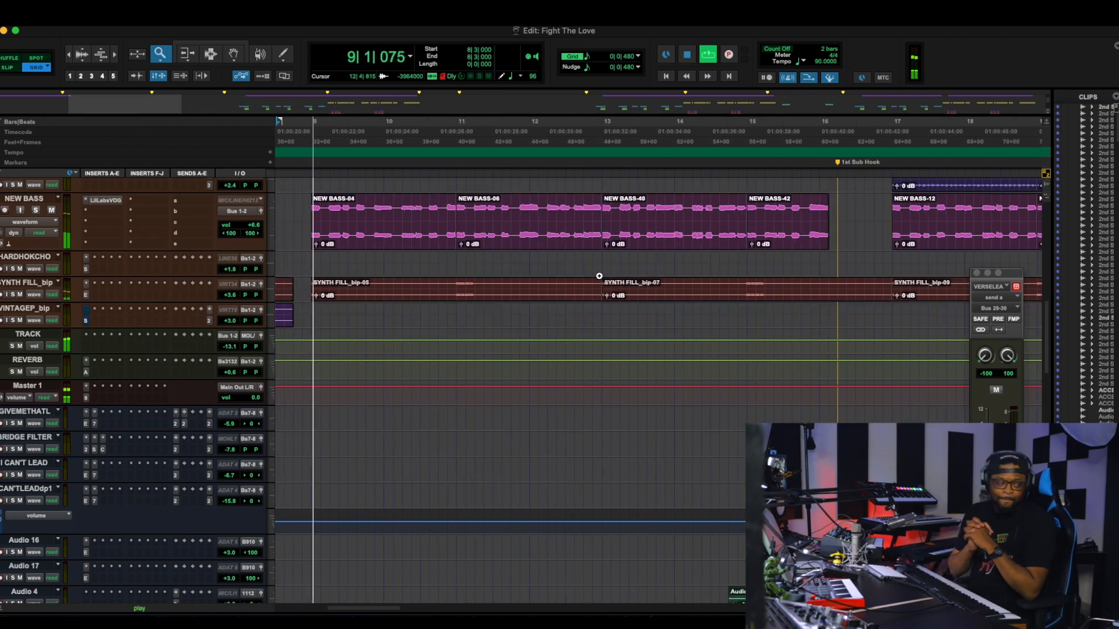